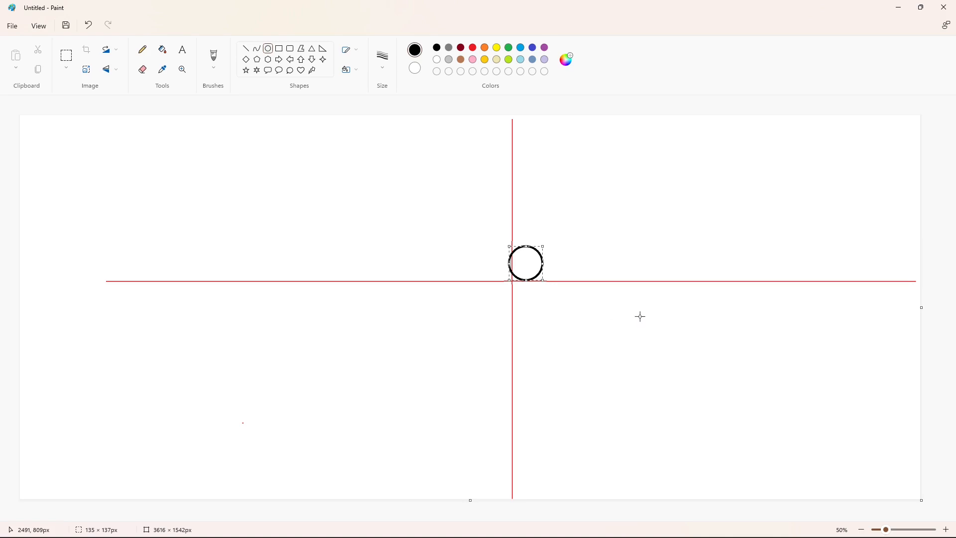
# Step: Draw a small circle at the centre of the round eye and fill it black as the pupil
pyautogui.click(641, 317)
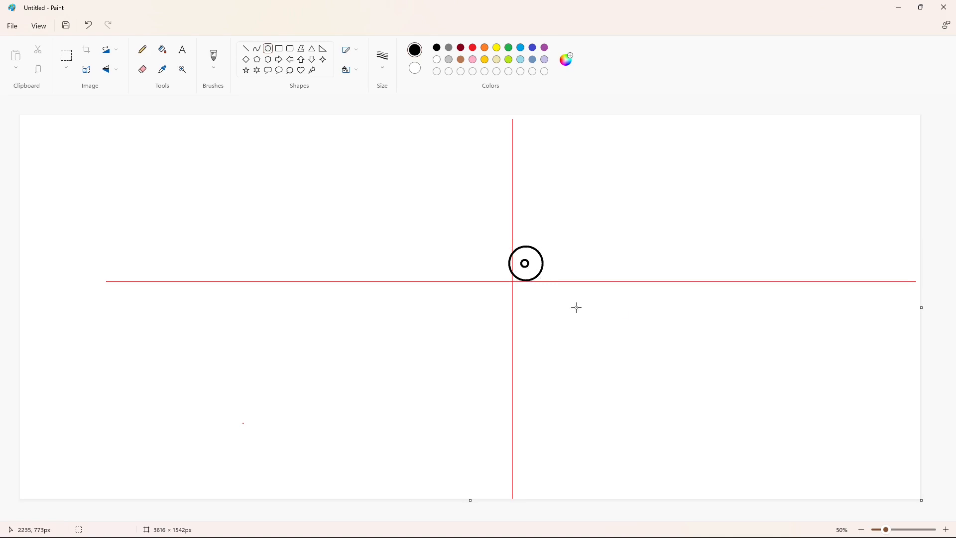
pyautogui.click(163, 49)
pyautogui.click(525, 263)
# Step: Duplicate the finished eye and place the copy in the empty upper-left area of the canvas
pyautogui.click(66, 55)
pyautogui.moveTo(489, 231); pyautogui.dragTo(584, 312)
pyautogui.hotkey('ctrl', 'c')
pyautogui.hotkey('ctrl', 'v')
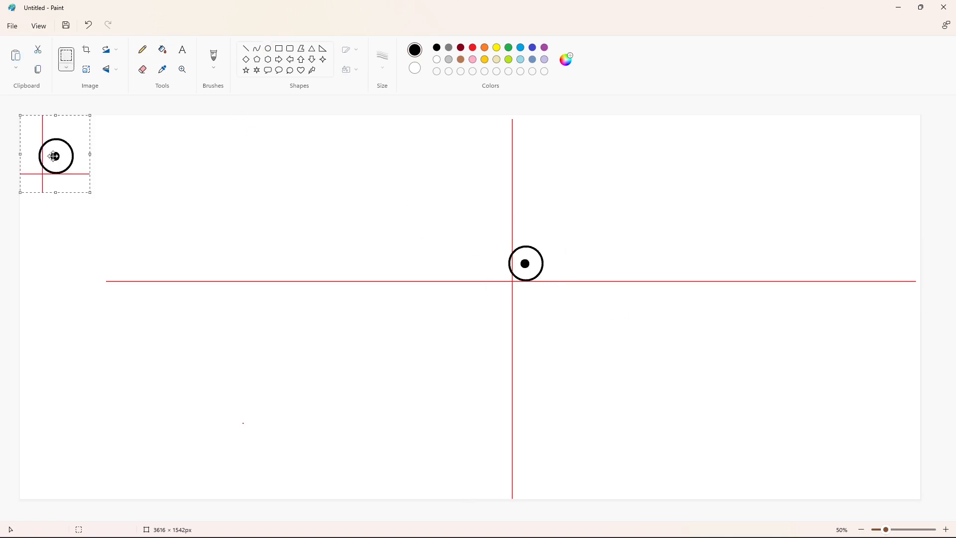
pyautogui.moveTo(54, 157); pyautogui.dragTo(151, 183)
# Step: Fill the guide-line remnants around the eye copy white and fill the eye itself red
pyautogui.click(162, 49)
pyautogui.click(472, 48)
pyautogui.click(162, 171)
pyautogui.click(437, 59)
pyautogui.click(152, 173)
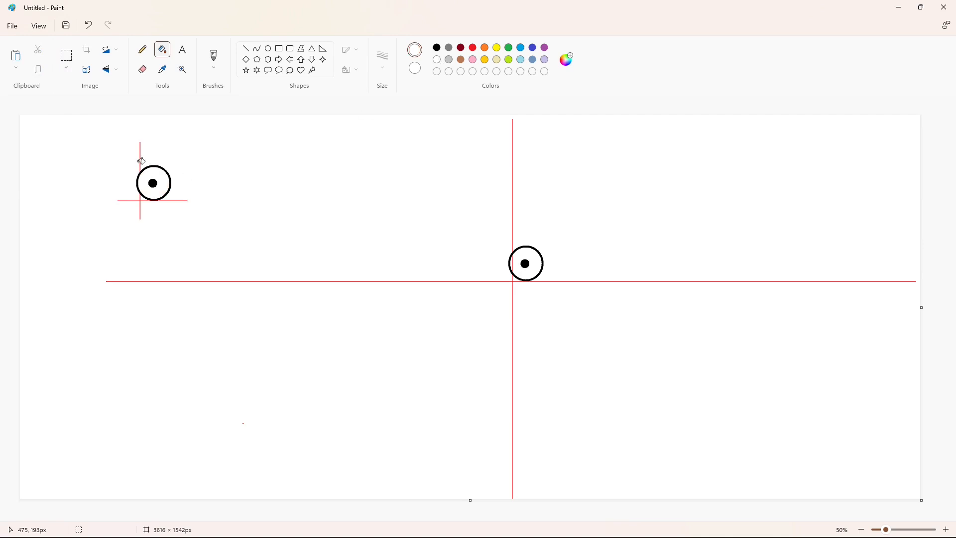
pyautogui.click(140, 161)
pyautogui.click(140, 200)
pyautogui.click(473, 47)
pyautogui.click(152, 172)
# Step: Duplicate the red eye and place the copy overlapping the upper-left edge of the original white eye
pyautogui.click(66, 55)
pyautogui.moveTo(104, 138); pyautogui.dragTo(193, 224)
pyautogui.hotkey('ctrl', 'c')
pyautogui.hotkey('ctrl', 'v')
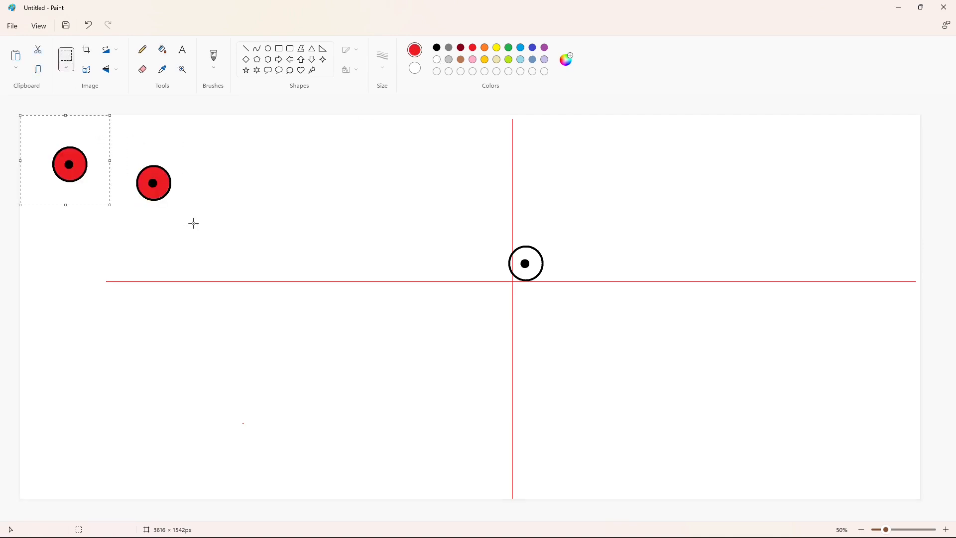
pyautogui.moveTo(69, 165); pyautogui.dragTo(498, 255)
# Step: Blank out the leftover red eye with black and white fills, and fill the placed red eye white
pyautogui.click(162, 50)
pyautogui.click(437, 48)
pyautogui.click(164, 181)
pyautogui.click(437, 60)
pyautogui.click(163, 180)
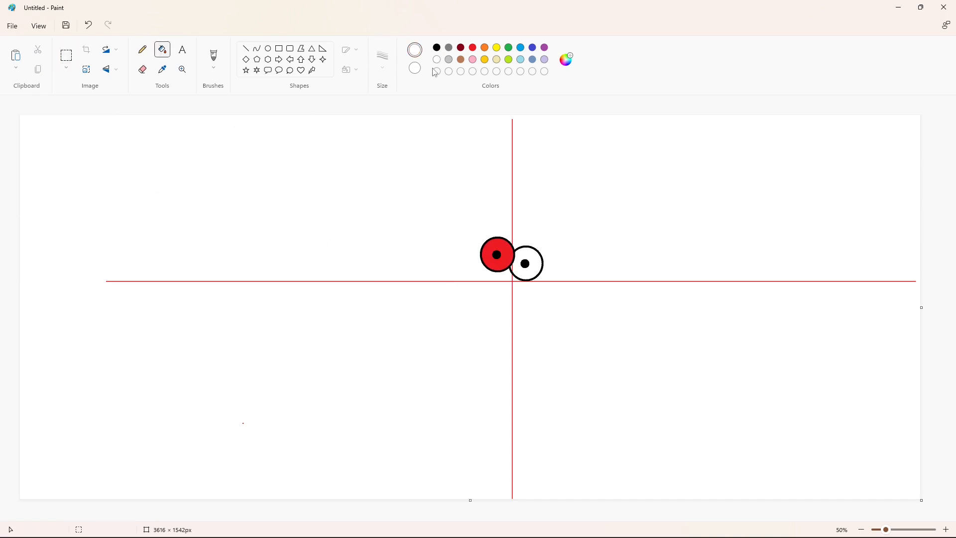
pyautogui.click(507, 257)
# Step: Draw short black eyelashes above both eyes using straight lines
pyautogui.click(437, 48)
pyautogui.click(246, 48)
pyautogui.click(382, 60)
pyautogui.click(386, 156)
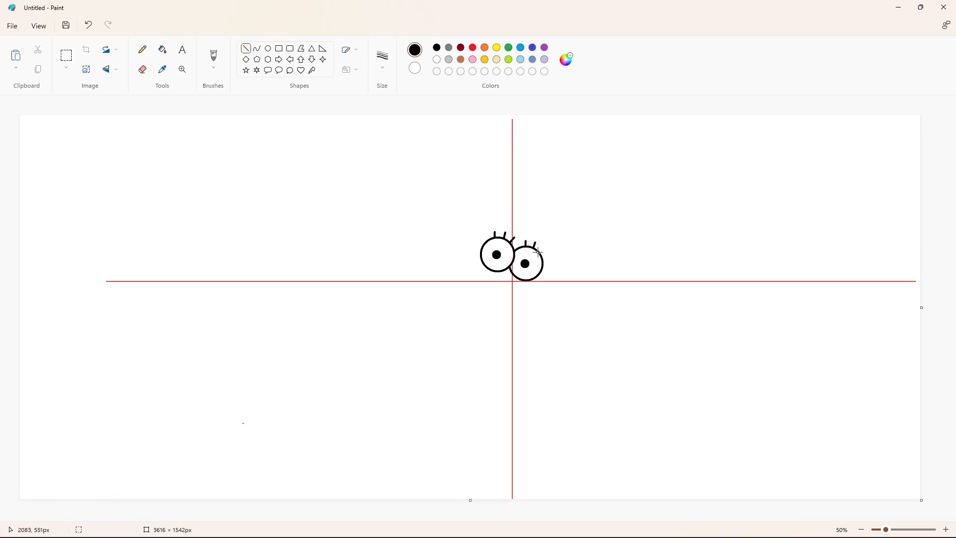
# Step: Draw the rounded nose directly below the eyes using black curves
pyautogui.click(257, 49)
pyautogui.moveTo(502, 278); pyautogui.dragTo(514, 295)
pyautogui.click(607, 297)
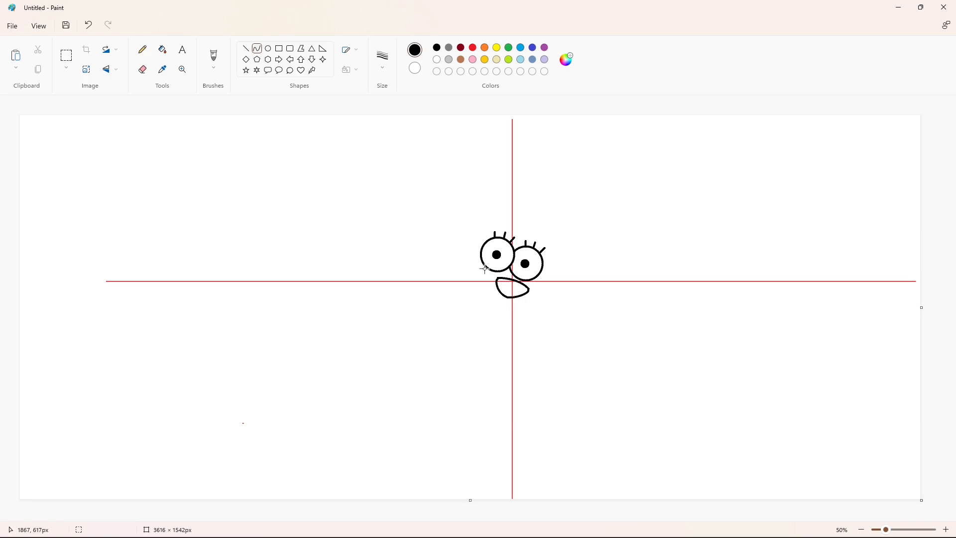
# Step: Draw a curved forehead line arching above both eyes
pyautogui.moveTo(487, 214)
pyautogui.mouseDown()
pyautogui.moveTo(549, 239)
pyautogui.moveTo(530, 221)
pyautogui.mouseUp()
pyautogui.moveTo(697, 311); pyautogui.dragTo(547, 253)
pyautogui.hotkey('ctrl', 'z')
# Step: Draw the rounded left ear at the start of the forehead line and the head's side line below it
pyautogui.moveTo(481, 191); pyautogui.dragTo(480, 188)
pyautogui.moveTo(486, 198); pyautogui.dragTo(473, 217)
pyautogui.click(539, 192)
pyautogui.moveTo(474, 200)
pyautogui.mouseDown()
pyautogui.moveTo(474, 188)
pyautogui.moveTo(468, 205)
pyautogui.mouseUp()
pyautogui.click(583, 202)
pyautogui.moveTo(461, 240); pyautogui.dragTo(458, 245)
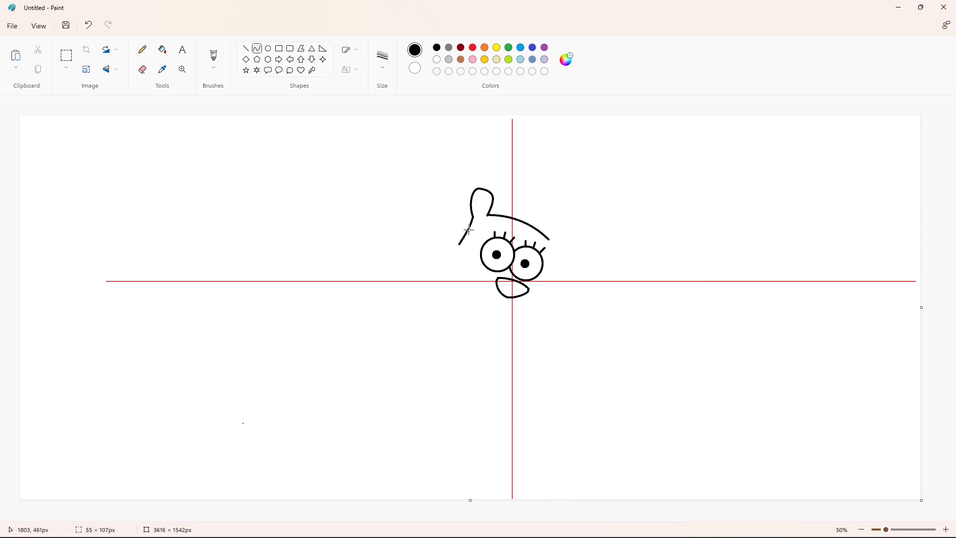
# Step: Draw the rounded right ear at the lower end of the forehead line
pyautogui.moveTo(549, 239); pyautogui.dragTo(552, 251)
pyautogui.moveTo(559, 236); pyautogui.dragTo(580, 208)
pyautogui.moveTo(588, 237)
pyautogui.mouseDown()
pyautogui.moveTo(593, 246)
pyautogui.moveTo(551, 252)
pyautogui.mouseUp()
pyautogui.hotkey('ctrl', 'z')
pyautogui.moveTo(563, 232)
pyautogui.mouseDown()
pyautogui.moveTo(579, 206)
pyautogui.moveTo(592, 250)
pyautogui.mouseUp()
pyautogui.click(649, 249)
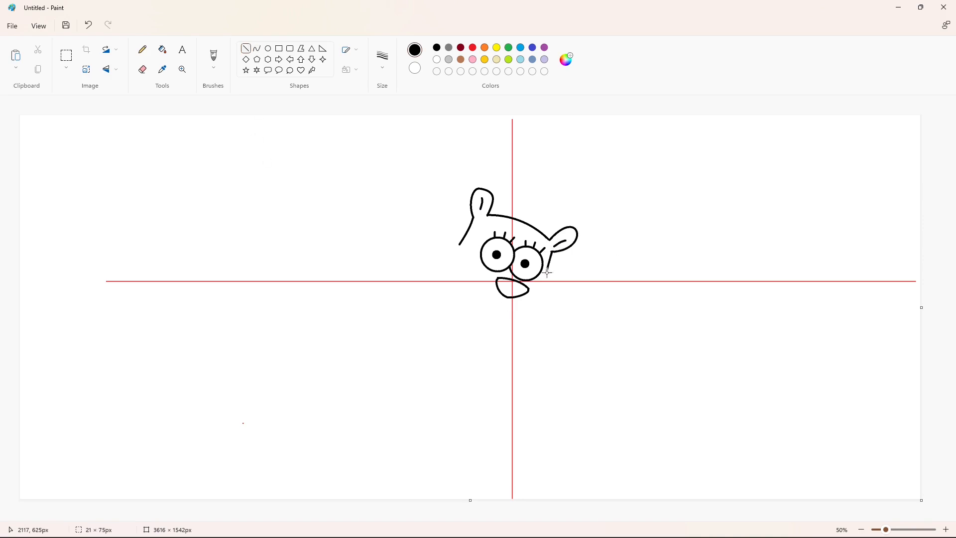
# Step: Draw the head's right side line and the muzzle curves from the left side of the head
pyautogui.moveTo(547, 273)
pyautogui.mouseDown()
pyautogui.moveTo(545, 282)
pyautogui.moveTo(484, 268)
pyautogui.moveTo(460, 244)
pyautogui.mouseUp()
pyautogui.click(602, 284)
pyautogui.moveTo(476, 266)
pyautogui.mouseDown()
pyautogui.moveTo(483, 277)
pyautogui.moveTo(470, 256)
pyautogui.moveTo(428, 288)
pyautogui.moveTo(437, 240)
pyautogui.mouseUp()
pyautogui.click(431, 241)
# Step: Draw the left jaw line down from the cheek and round it into the chin
pyautogui.moveTo(434, 248)
pyautogui.mouseDown()
pyautogui.moveTo(412, 259)
pyautogui.moveTo(462, 335)
pyautogui.mouseUp()
pyautogui.click(626, 316)
pyautogui.moveTo(441, 303)
pyautogui.mouseDown()
pyautogui.moveTo(448, 318)
pyautogui.moveTo(501, 345)
pyautogui.moveTo(481, 349)
pyautogui.mouseUp()
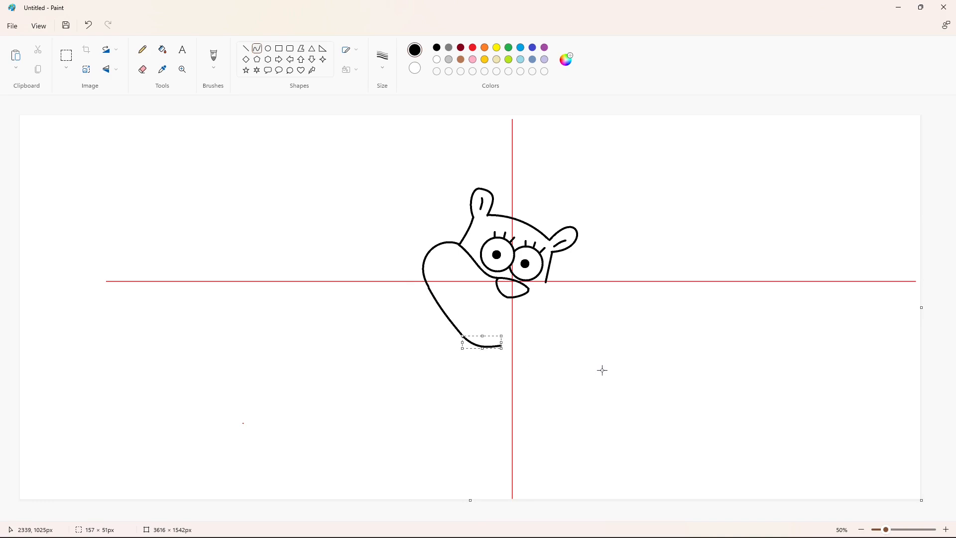
pyautogui.click(603, 370)
# Step: Draw the right cheek curve and try to join it to the chin with a lower jaw curve
pyautogui.click(582, 311)
pyautogui.moveTo(541, 285)
pyautogui.mouseDown()
pyautogui.moveTo(564, 315)
pyautogui.moveTo(567, 294)
pyautogui.moveTo(505, 345)
pyautogui.mouseUp()
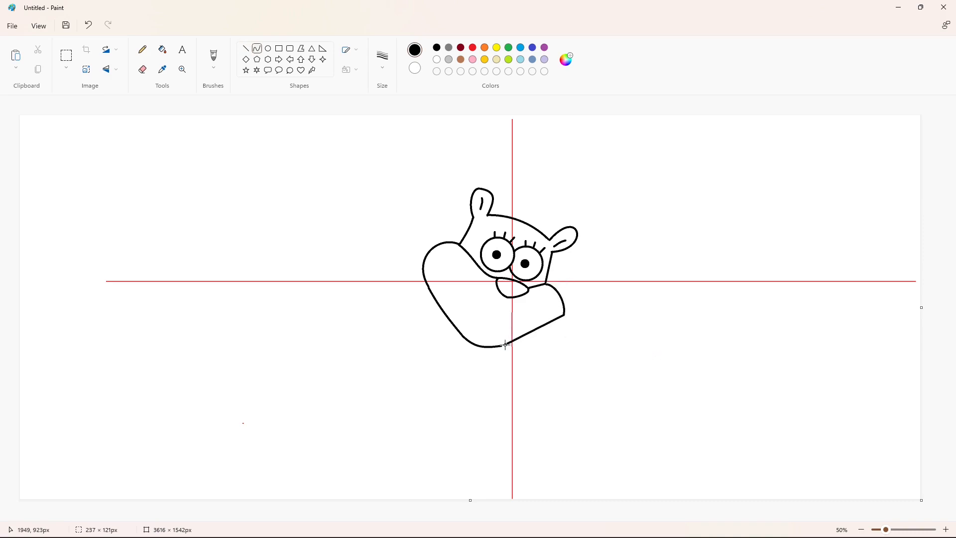
pyautogui.hotkey('ctrl', 'z')
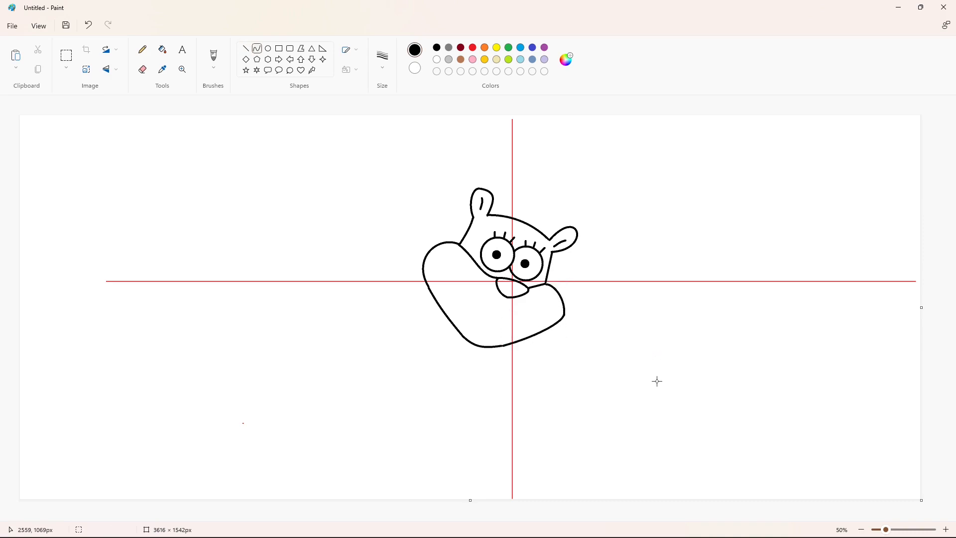
pyautogui.moveTo(565, 316); pyautogui.dragTo(502, 346)
pyautogui.click(518, 345)
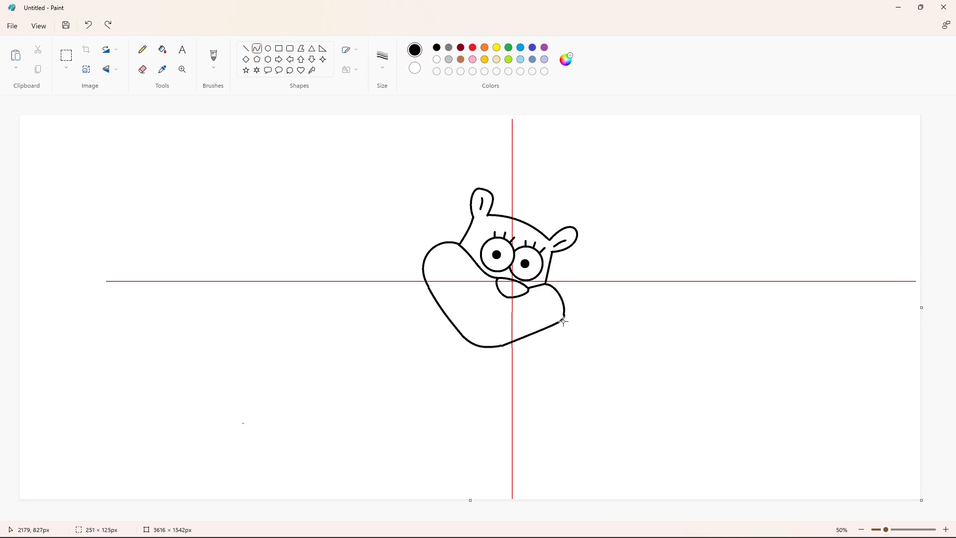
pyautogui.click(562, 321)
pyautogui.click(637, 363)
pyautogui.hotkey('ctrl', 'z')
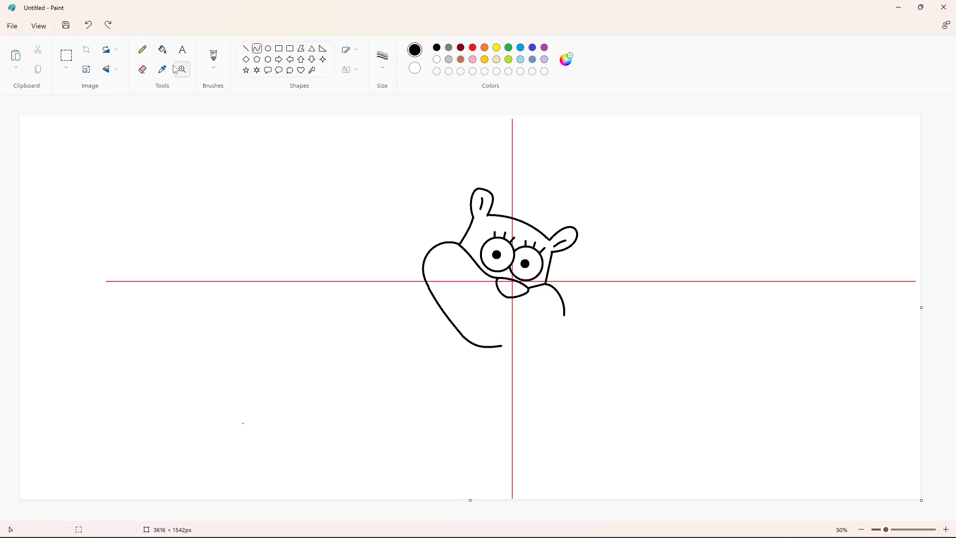
# Step: Close the muzzle outline with a smooth curve from the right cheek down to the chin
pyautogui.click(143, 70)
pyautogui.click(383, 58)
pyautogui.click(391, 155)
pyautogui.moveTo(564, 315); pyautogui.dragTo(502, 345)
pyautogui.click(257, 48)
pyautogui.click(562, 321)
pyautogui.click(537, 341)
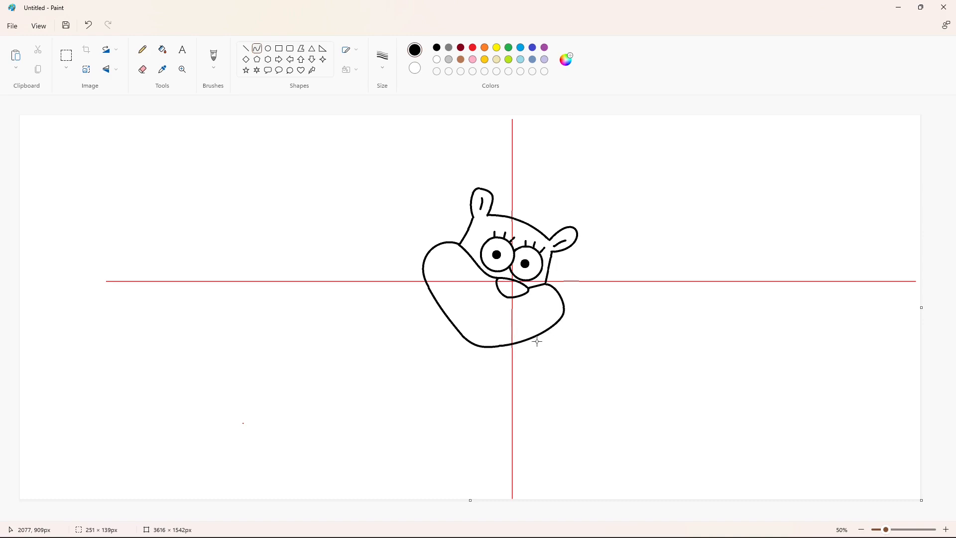
pyautogui.click(670, 359)
# Step: Draw a wide smile line with short creases at both ends and the open mouth curve beneath it
pyautogui.moveTo(454, 270); pyautogui.dragTo(541, 306)
pyautogui.moveTo(491, 290)
pyautogui.mouseDown()
pyautogui.moveTo(472, 299)
pyautogui.moveTo(510, 315)
pyautogui.moveTo(549, 313)
pyautogui.mouseUp()
pyautogui.click(453, 271)
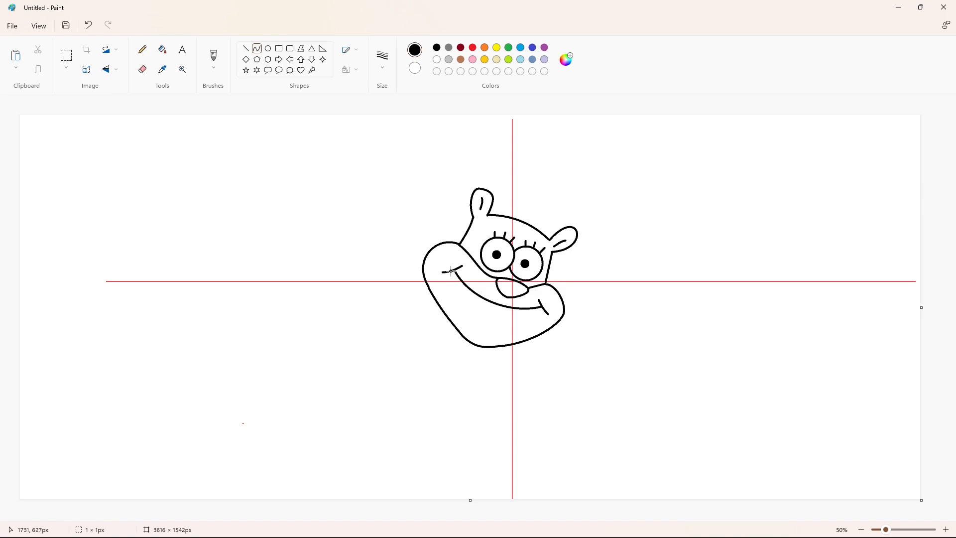
pyautogui.moveTo(451, 271); pyautogui.dragTo(544, 310)
pyautogui.moveTo(481, 321); pyautogui.dragTo(461, 343)
pyautogui.moveTo(538, 341); pyautogui.dragTo(502, 359)
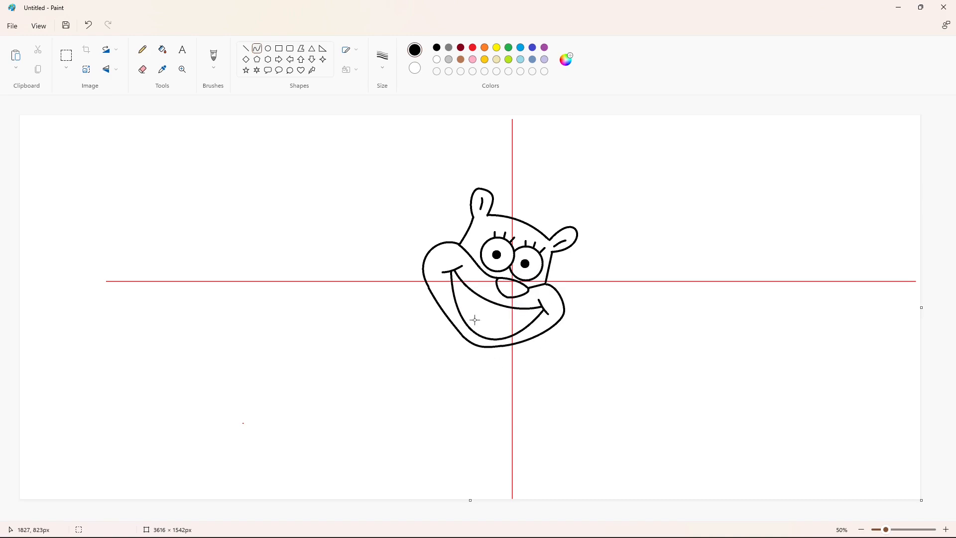
# Step: Draw two front teeth hanging from the smile line and tongue curves on either side of them
pyautogui.moveTo(475, 320); pyautogui.dragTo(486, 303)
pyautogui.click(484, 312)
pyautogui.click(484, 312)
pyautogui.click(483, 311)
pyautogui.click(484, 312)
pyautogui.click(543, 320)
pyautogui.moveTo(504, 330)
pyautogui.mouseDown()
pyautogui.moveTo(515, 309)
pyautogui.moveTo(505, 330)
pyautogui.moveTo(501, 306)
pyautogui.mouseUp()
pyautogui.click(511, 323)
pyautogui.click(511, 322)
pyautogui.click(611, 327)
pyautogui.hotkey('ctrl', 'z')
pyautogui.click(491, 330)
pyautogui.click(573, 330)
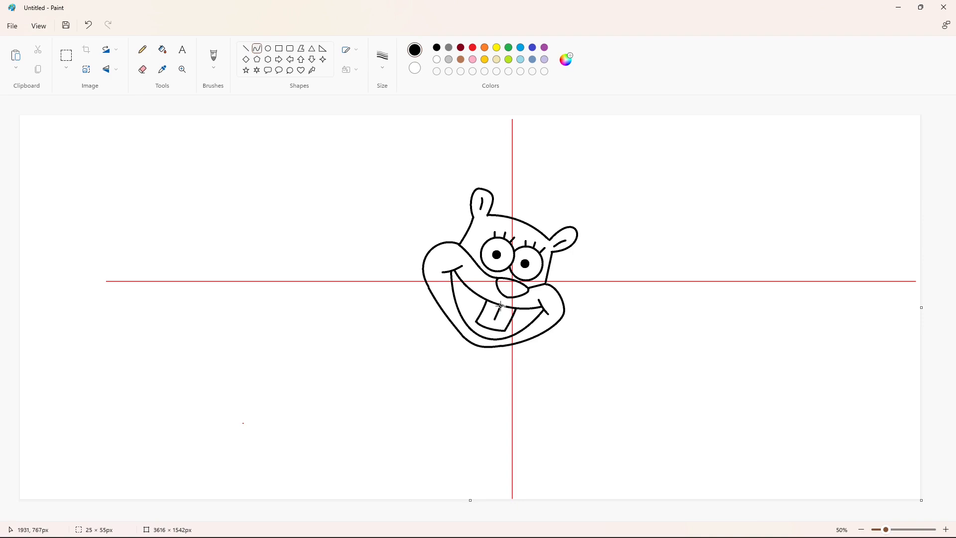
pyautogui.click(468, 311)
pyautogui.click(557, 329)
# Step: Draw a tilted oval flower centre above the left ear, at the upper edge of the canvas
pyautogui.moveTo(418, 144)
pyautogui.mouseDown()
pyautogui.moveTo(451, 117)
pyautogui.moveTo(433, 147)
pyautogui.mouseUp()
pyautogui.click(415, 128)
pyautogui.click(440, 116)
pyautogui.click(517, 130)
pyautogui.click(464, 122)
pyautogui.click(457, 141)
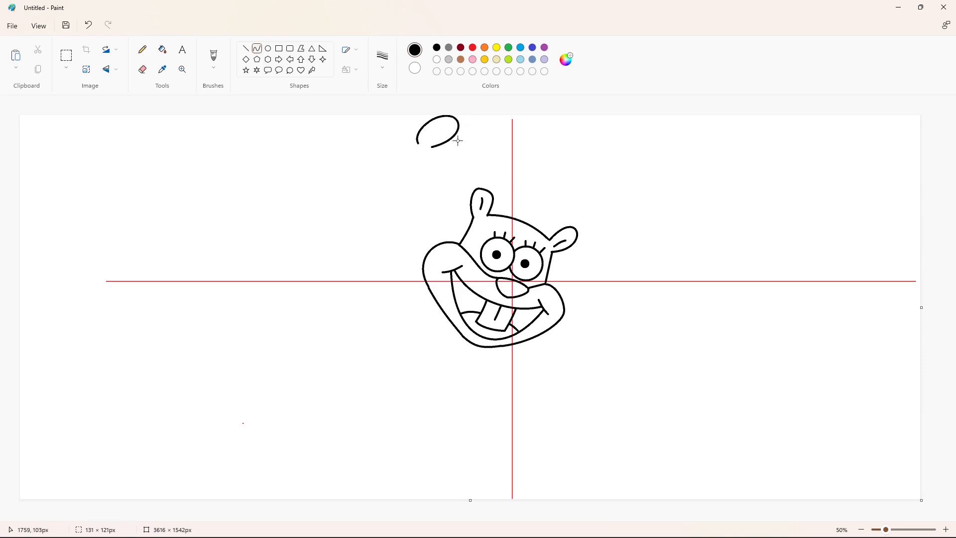
pyautogui.click(542, 177)
pyautogui.click(424, 147)
pyautogui.click(483, 169)
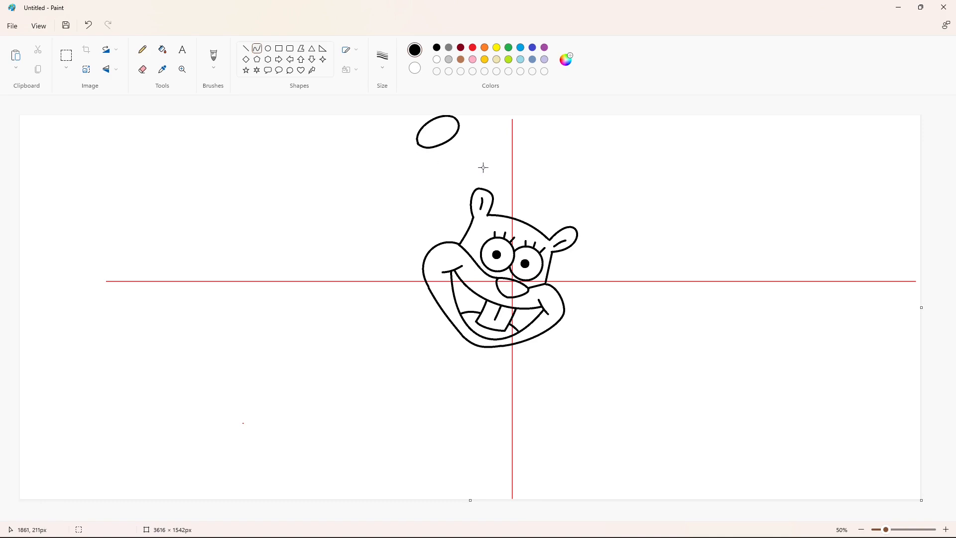
# Step: Draw the flower's upper-left petal edge and its lower-left petal around the oval centre
pyautogui.moveTo(418, 131); pyautogui.dragTo(404, 113)
pyautogui.click(405, 135)
pyautogui.click(397, 125)
pyautogui.moveTo(333, 139)
pyautogui.mouseDown()
pyautogui.moveTo(396, 158)
pyautogui.moveTo(422, 147)
pyautogui.moveTo(427, 178)
pyautogui.moveTo(477, 147)
pyautogui.moveTo(481, 123)
pyautogui.moveTo(461, 123)
pyautogui.moveTo(492, 115)
pyautogui.mouseUp()
pyautogui.hotkey('ctrl', 'z')
pyautogui.click(385, 136)
pyautogui.click(384, 151)
pyautogui.click(395, 173)
pyautogui.click(414, 166)
pyautogui.click(472, 173)
# Step: Draw the flower's bottom petal below the oval centre
pyautogui.click(416, 169)
pyautogui.click(409, 176)
pyautogui.click(515, 192)
pyautogui.click(440, 175)
pyautogui.click(458, 166)
pyautogui.click(498, 175)
# Step: Draw the flower's right petal and the edge of the upper-right petal cut off by the canvas
pyautogui.click(460, 159)
pyautogui.click(468, 159)
pyautogui.click(476, 158)
pyautogui.click(487, 136)
pyautogui.click(493, 125)
pyautogui.click(527, 158)
pyautogui.click(249, 50)
pyautogui.click(551, 150)
pyautogui.click(257, 50)
pyautogui.click(485, 122)
pyautogui.click(486, 122)
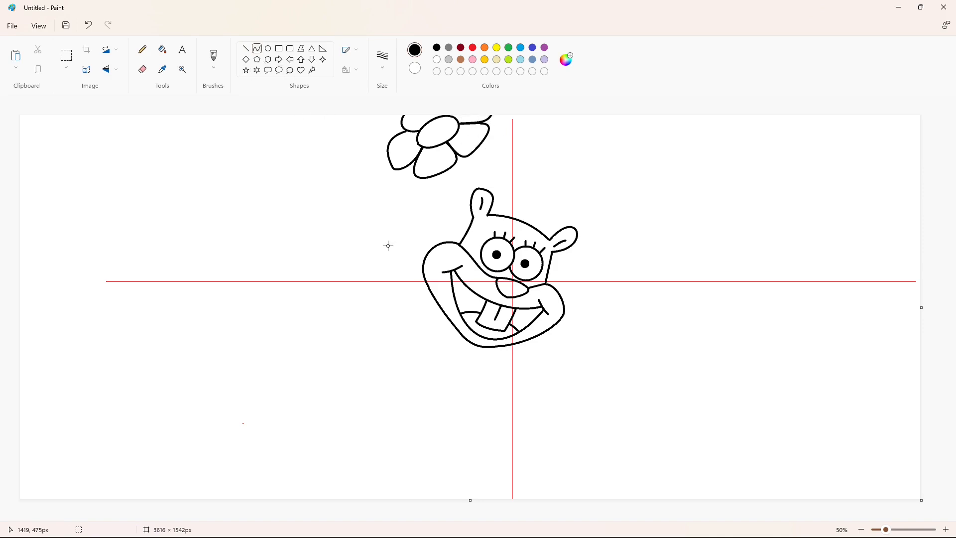
# Step: Set the curve colour to purple and its outline to the thinnest width
pyautogui.moveTo(392, 169); pyautogui.dragTo(390, 260)
pyautogui.hotkey('ctrl', 'z')
pyautogui.click(545, 47)
pyautogui.click(382, 61)
pyautogui.click(386, 93)
pyautogui.moveTo(393, 170); pyautogui.dragTo(403, 331)
pyautogui.moveTo(403, 294); pyautogui.dragTo(348, 341)
pyautogui.hotkey('ctrl', 'z')
# Step: Draw a thin purple arc from the lower-left petal around the left side of the head
pyautogui.moveTo(391, 167); pyautogui.dragTo(402, 331)
pyautogui.moveTo(391, 264); pyautogui.dragTo(362, 224)
pyautogui.click(363, 294)
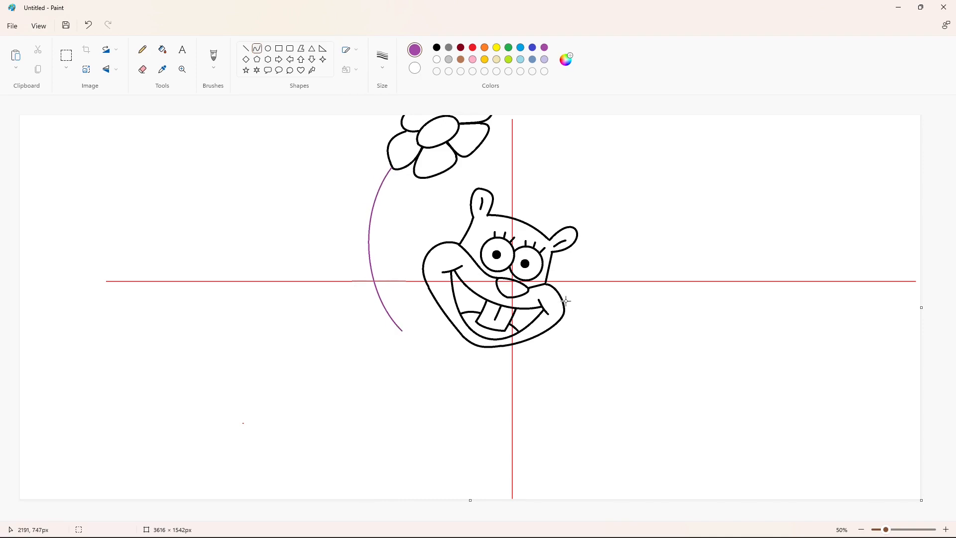
pyautogui.moveTo(567, 355)
pyautogui.mouseDown()
pyautogui.moveTo(646, 271)
pyautogui.moveTo(521, 148)
pyautogui.moveTo(509, 112)
pyautogui.mouseUp()
pyautogui.moveTo(549, 274); pyautogui.dragTo(689, 307)
pyautogui.moveTo(631, 165); pyautogui.dragTo(622, 118)
pyautogui.hotkey('ctrl', 'z')
pyautogui.moveTo(566, 357); pyautogui.dragTo(508, 113)
pyautogui.moveTo(538, 207); pyautogui.dragTo(615, 154)
pyautogui.hotkey('ctrl', 'z')
pyautogui.moveTo(567, 357); pyautogui.dragTo(516, 116)
pyautogui.moveTo(550, 267); pyautogui.dragTo(630, 118)
pyautogui.hotkey('ctrl', 'z')
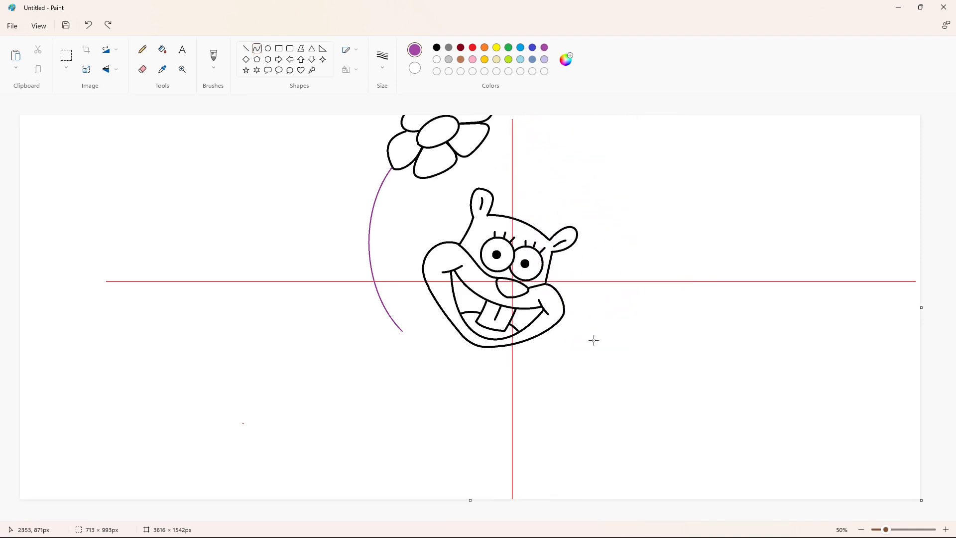
pyautogui.moveTo(566, 356); pyautogui.dragTo(495, 103)
pyautogui.moveTo(532, 232)
pyautogui.mouseDown()
pyautogui.moveTo(679, 314)
pyautogui.moveTo(638, 137)
pyautogui.mouseUp()
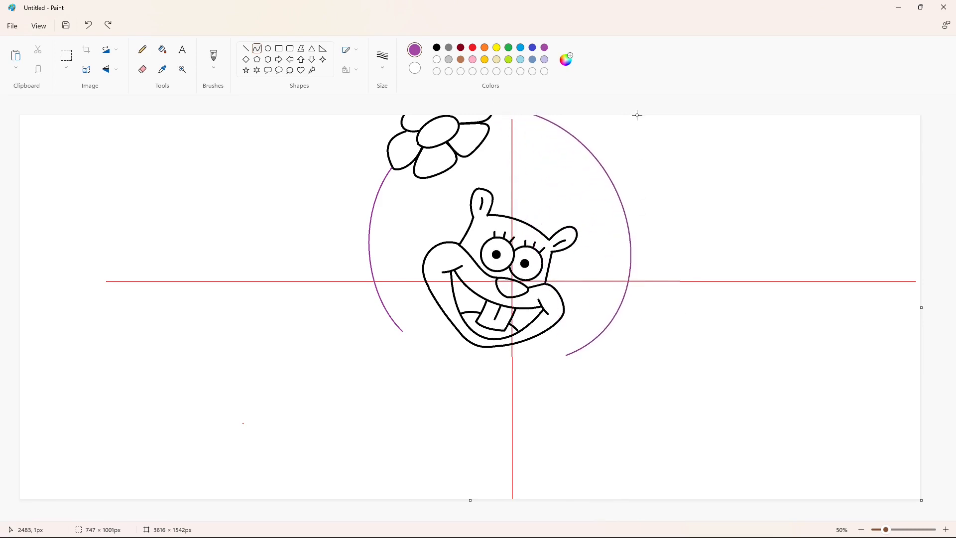
pyautogui.hotkey('ctrl', 'z')
# Step: Draw a purple arc around the lower right side of the head and try to continue it upward
pyautogui.moveTo(565, 355)
pyautogui.mouseDown()
pyautogui.moveTo(626, 207)
pyautogui.moveTo(620, 308)
pyautogui.moveTo(648, 238)
pyautogui.mouseUp()
pyautogui.moveTo(626, 207); pyautogui.dragTo(505, 112)
pyautogui.moveTo(577, 160)
pyautogui.mouseDown()
pyautogui.moveTo(591, 164)
pyautogui.moveTo(601, 152)
pyautogui.mouseUp()
pyautogui.moveTo(578, 135); pyautogui.dragTo(566, 126)
pyautogui.hotkey('ctrl', 'z')
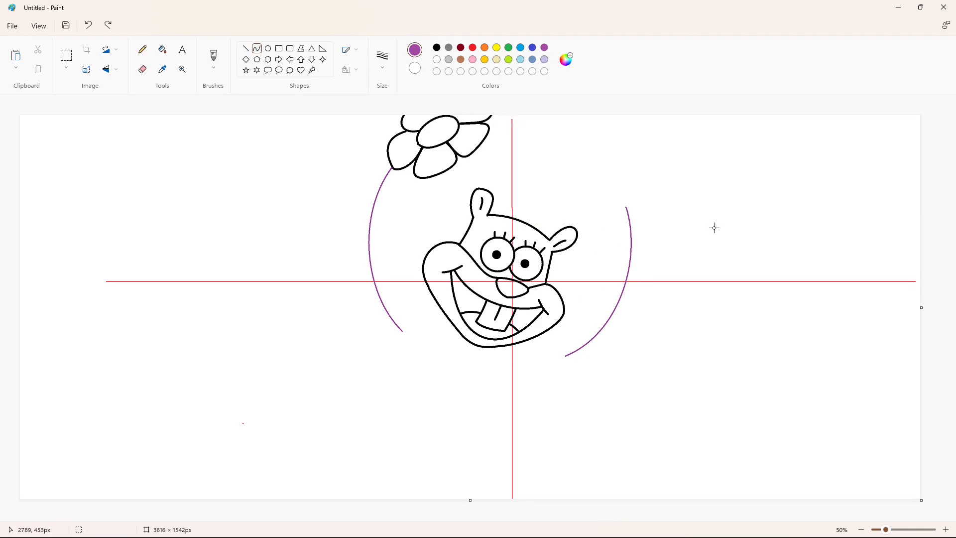
# Step: Draw a purple arc around the upper right of the head, from the right arc's end up to the canvas edge
pyautogui.moveTo(626, 207); pyautogui.dragTo(508, 116)
pyautogui.moveTo(581, 171); pyautogui.dragTo(566, 121)
# Step: Draw a small black circle in the empty area to the right of the purple outline
pyautogui.click(268, 48)
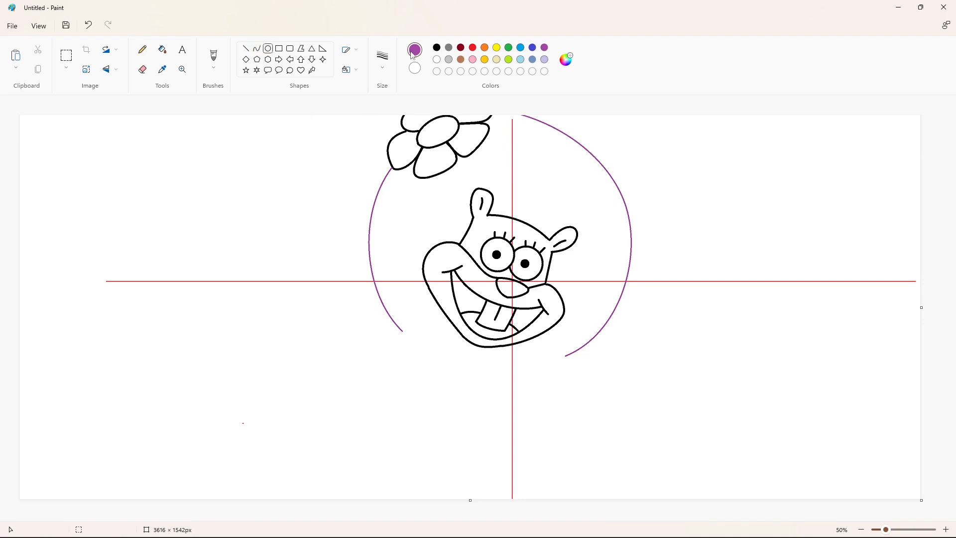
pyautogui.click(437, 47)
pyautogui.moveTo(581, 179)
pyautogui.mouseDown()
pyautogui.moveTo(607, 205)
pyautogui.moveTo(721, 193)
pyautogui.mouseUp()
# Step: Copy the small circle and place two copies, one above the other, inside the upper right of the purple outline
pyautogui.click(66, 56)
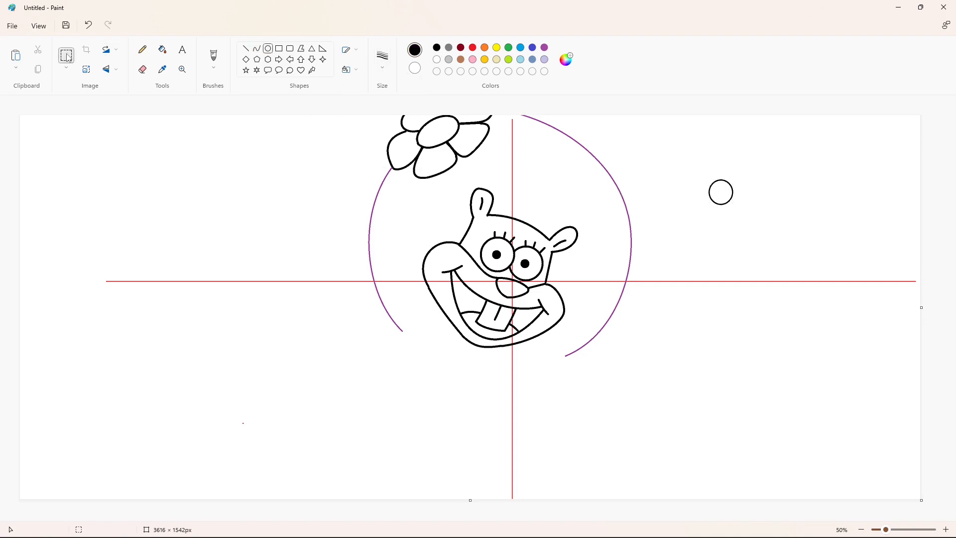
pyautogui.moveTo(676, 141); pyautogui.dragTo(759, 225)
pyautogui.hotkey('ctrl', 'c')
pyautogui.hotkey('ctrl', 'v')
pyautogui.moveTo(66, 167); pyautogui.dragTo(609, 247)
pyautogui.click(655, 215)
pyautogui.hotkey('ctrl', 'v')
pyautogui.click(652, 230)
# Step: Join the two circles with a curve on each side and fill the resulting curved bar with black
pyautogui.click(257, 48)
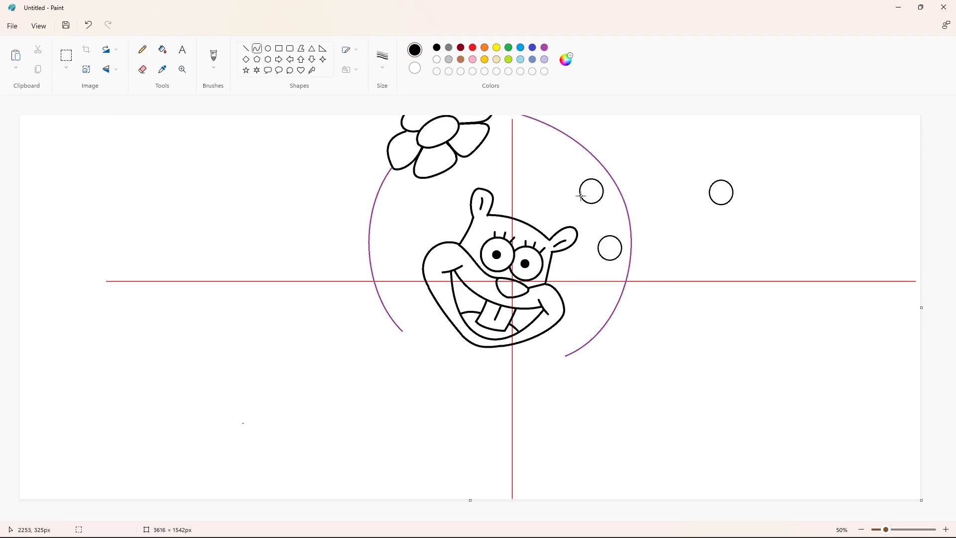
pyautogui.moveTo(580, 196); pyautogui.dragTo(599, 249)
pyautogui.moveTo(587, 211)
pyautogui.mouseDown()
pyautogui.moveTo(600, 183)
pyautogui.moveTo(622, 247)
pyautogui.moveTo(622, 222)
pyautogui.mouseUp()
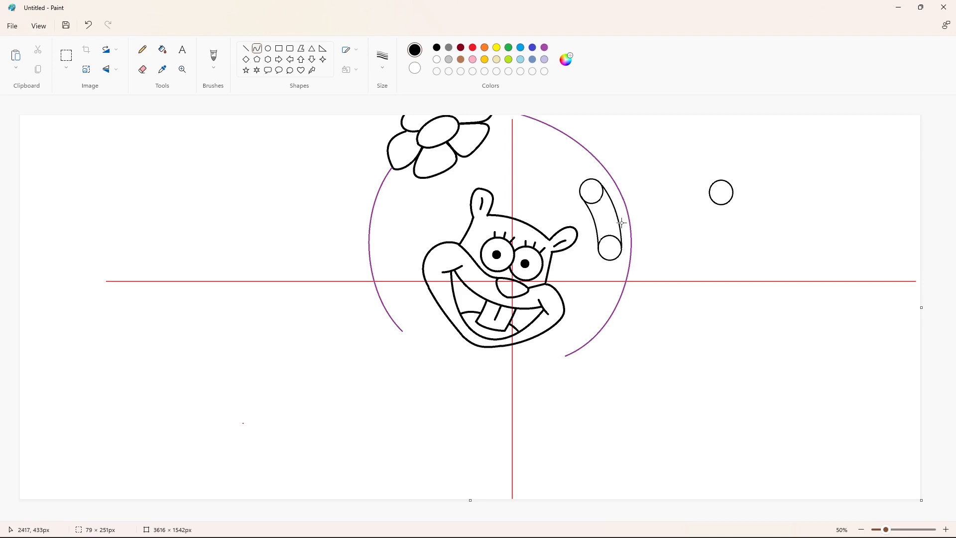
pyautogui.click(622, 222)
pyautogui.click(162, 49)
pyautogui.click(603, 219)
# Step: Draw a black curve below the chin, joining the lower ends of the two purple arcs
pyautogui.click(256, 50)
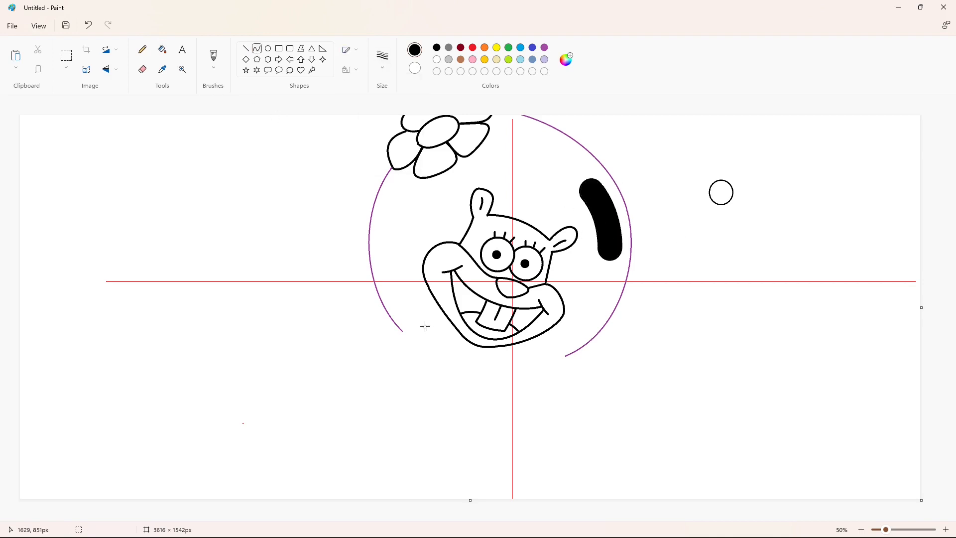
pyautogui.moveTo(399, 333); pyautogui.dragTo(571, 359)
pyautogui.moveTo(455, 349); pyautogui.dragTo(450, 367)
pyautogui.click(512, 380)
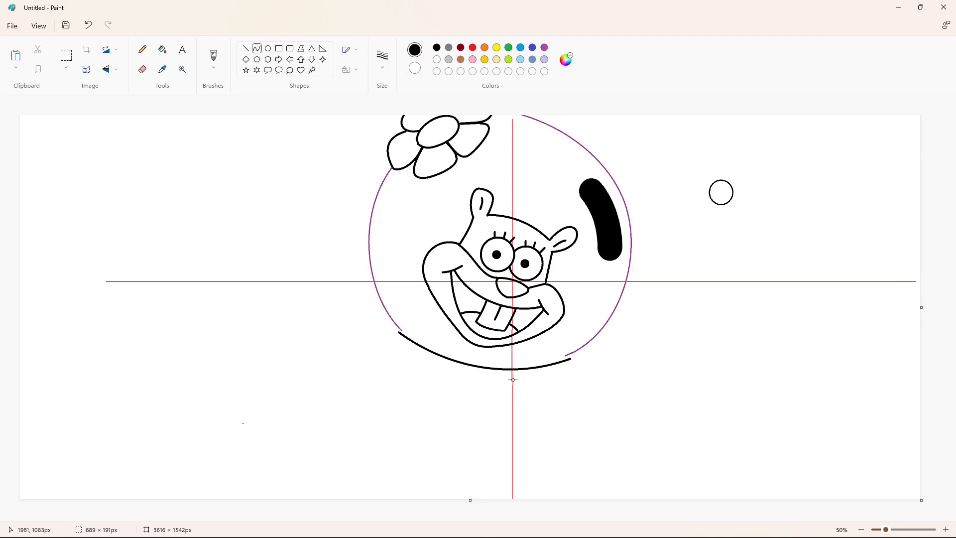
# Step: Draw the collar's back edges from both ends of the curve up to the sides of the chin
pyautogui.moveTo(399, 333); pyautogui.dragTo(457, 329)
pyautogui.click(435, 329)
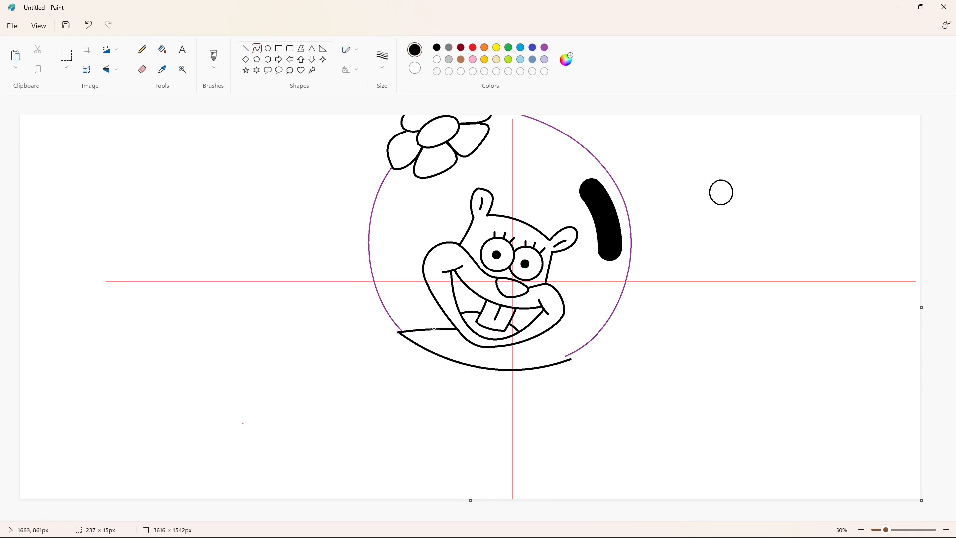
pyautogui.click(441, 329)
pyautogui.moveTo(571, 359); pyautogui.dragTo(527, 340)
pyautogui.click(546, 348)
pyautogui.click(549, 348)
pyautogui.click(606, 360)
# Step: Draw the two neck lines from the chin down to the collar's front curve
pyautogui.moveTo(465, 339)
pyautogui.mouseDown()
pyautogui.moveTo(463, 363)
pyautogui.moveTo(500, 369)
pyautogui.mouseUp()
pyautogui.click(467, 351)
pyautogui.click(467, 351)
pyautogui.click(499, 356)
pyautogui.click(499, 357)
# Step: Draw the collar's inner rim curves on both sides of the neck and a short side edge at each outer end
pyautogui.moveTo(415, 342)
pyautogui.mouseDown()
pyautogui.moveTo(466, 341)
pyautogui.moveTo(555, 364)
pyautogui.mouseUp()
pyautogui.click(441, 341)
pyautogui.click(441, 340)
pyautogui.click(531, 351)
pyautogui.click(531, 352)
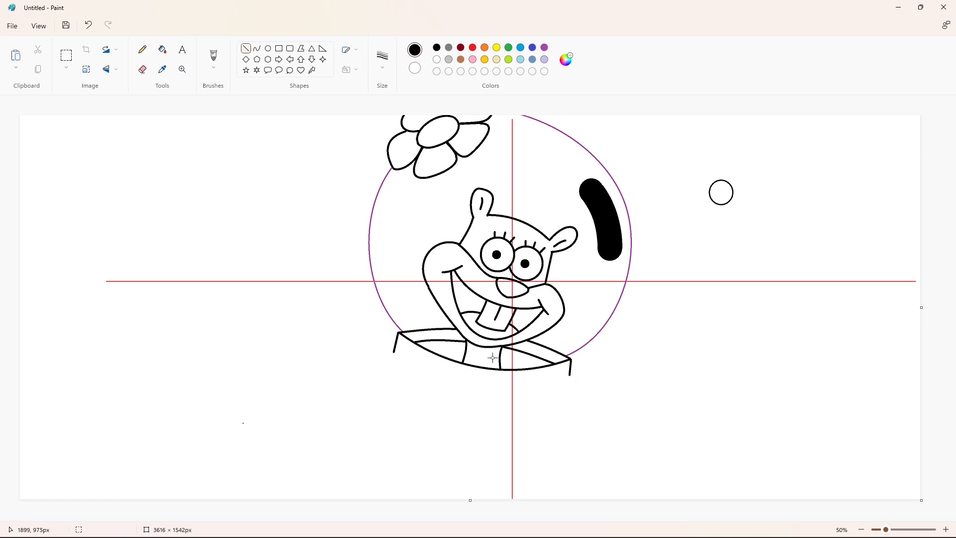
# Step: Draw the left arm's sleeve with a rounded shoulder and curved upper and lower edges extending outward to the left
pyautogui.moveTo(416, 386)
pyautogui.mouseDown()
pyautogui.moveTo(388, 360)
pyautogui.moveTo(275, 391)
pyautogui.moveTo(314, 369)
pyautogui.mouseUp()
pyautogui.click(429, 371)
pyautogui.click(414, 353)
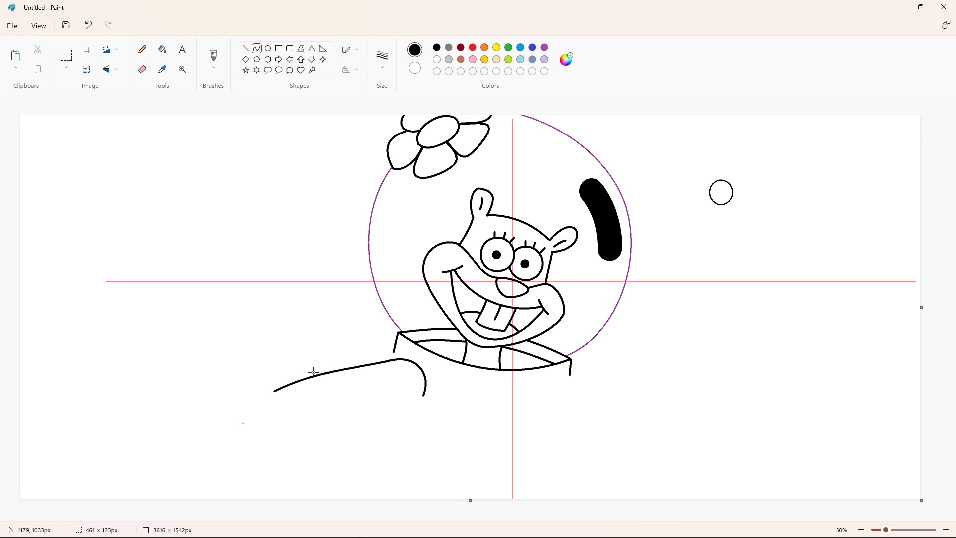
pyautogui.moveTo(423, 396); pyautogui.dragTo(298, 447)
pyautogui.moveTo(397, 407); pyautogui.dragTo(417, 412)
pyautogui.moveTo(368, 418); pyautogui.dragTo(361, 413)
pyautogui.click(529, 434)
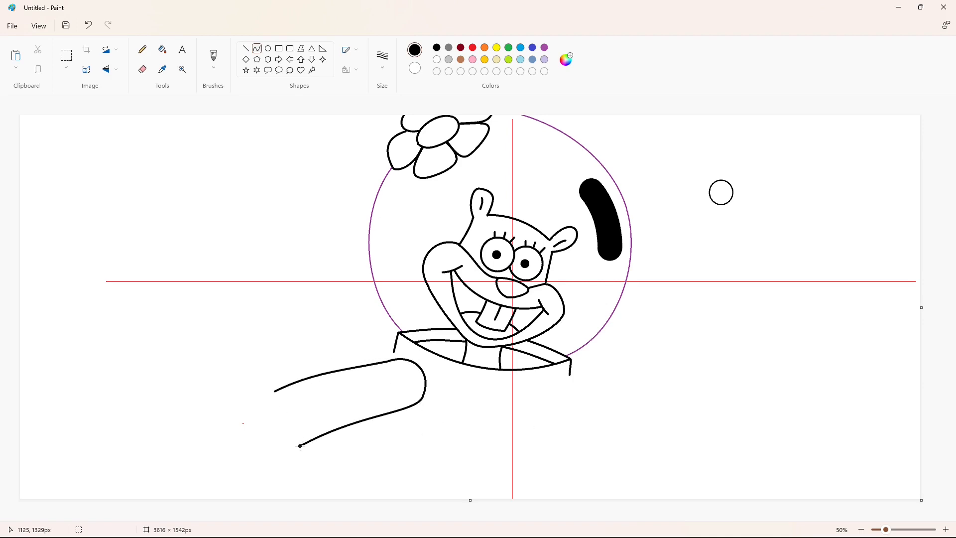
# Step: Close the sleeve's outer end with a curved wrist line and draw the rounded thumb above the hand
pyautogui.moveTo(300, 446); pyautogui.dragTo(275, 391)
pyautogui.moveTo(289, 412); pyautogui.dragTo(306, 424)
pyautogui.click(365, 403)
pyautogui.moveTo(275, 391); pyautogui.dragTo(250, 379)
pyautogui.moveTo(259, 383)
pyautogui.mouseDown()
pyautogui.moveTo(253, 391)
pyautogui.moveTo(219, 374)
pyautogui.moveTo(252, 358)
pyautogui.moveTo(223, 353)
pyautogui.moveTo(233, 408)
pyautogui.mouseUp()
pyautogui.click(352, 394)
pyautogui.click(334, 355)
# Step: Draw the hand's left edge from the base of the thumb down to the bottom of the hand
pyautogui.moveTo(223, 387); pyautogui.dragTo(213, 382)
pyautogui.moveTo(229, 396)
pyautogui.mouseDown()
pyautogui.moveTo(219, 426)
pyautogui.moveTo(236, 421)
pyautogui.moveTo(243, 490)
pyautogui.mouseUp()
pyautogui.hotkey('ctrl', 'z')
pyautogui.click(296, 375)
pyautogui.moveTo(231, 456); pyautogui.dragTo(204, 446)
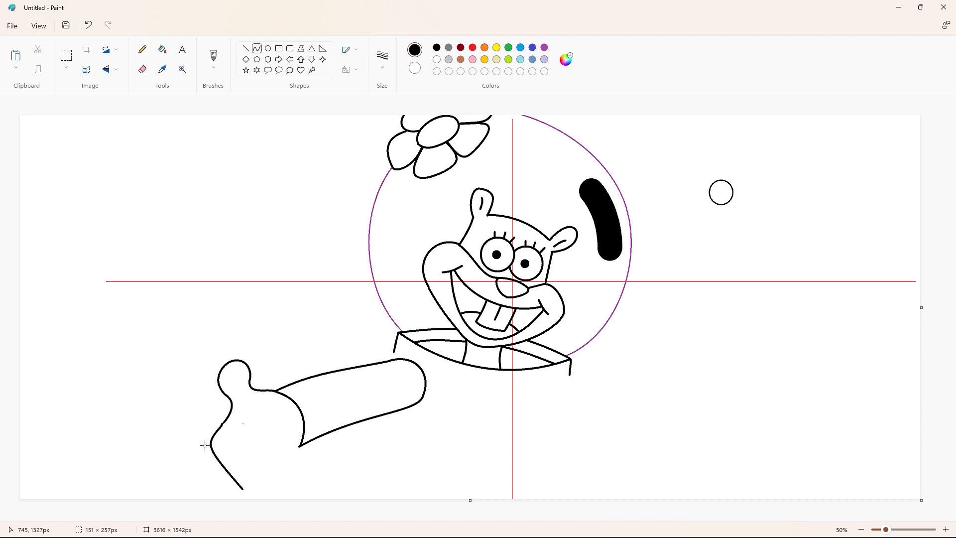
pyautogui.click(336, 454)
# Step: Draw the hand's lower edge from its bottom back up to the wrist
pyautogui.moveTo(244, 489)
pyautogui.mouseDown()
pyautogui.moveTo(274, 478)
pyautogui.moveTo(276, 465)
pyautogui.mouseUp()
pyautogui.moveTo(257, 478); pyautogui.dragTo(270, 470)
pyautogui.hotkey('ctrl', 'z')
pyautogui.moveTo(258, 479); pyautogui.dragTo(300, 447)
pyautogui.click(317, 483)
# Step: Draw a curved crease line across the palm
pyautogui.moveTo(278, 463)
pyautogui.mouseDown()
pyautogui.moveTo(292, 455)
pyautogui.moveTo(273, 406)
pyautogui.mouseUp()
pyautogui.click(384, 459)
pyautogui.moveTo(259, 421); pyautogui.dragTo(256, 414)
pyautogui.click(319, 323)
# Step: Draw three curved purple stripes across the sleeve
pyautogui.click(545, 47)
pyautogui.moveTo(329, 432); pyautogui.dragTo(316, 377)
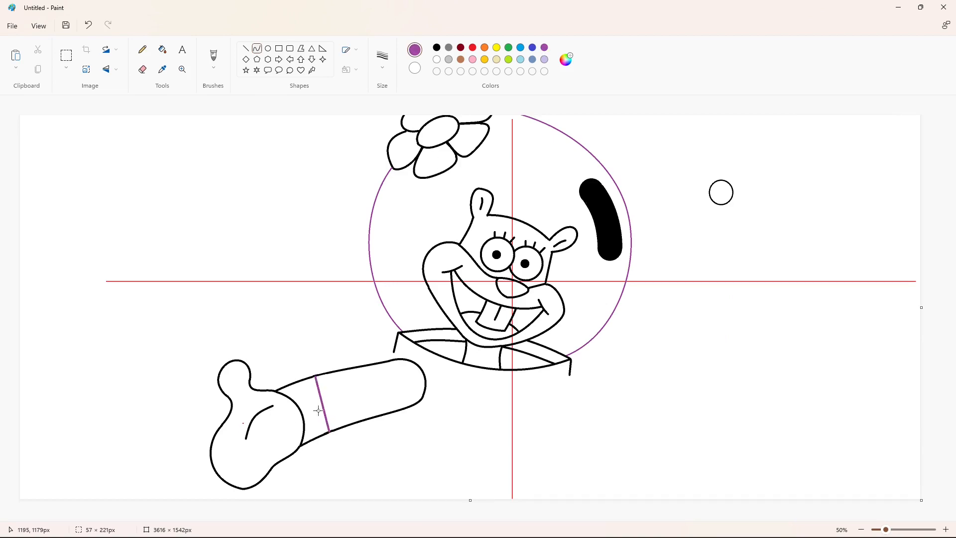
pyautogui.moveTo(321, 410); pyautogui.dragTo(345, 369)
pyautogui.click(367, 417)
pyautogui.moveTo(355, 402); pyautogui.dragTo(378, 363)
pyautogui.click(417, 395)
pyautogui.moveTo(384, 392); pyautogui.dragTo(398, 395)
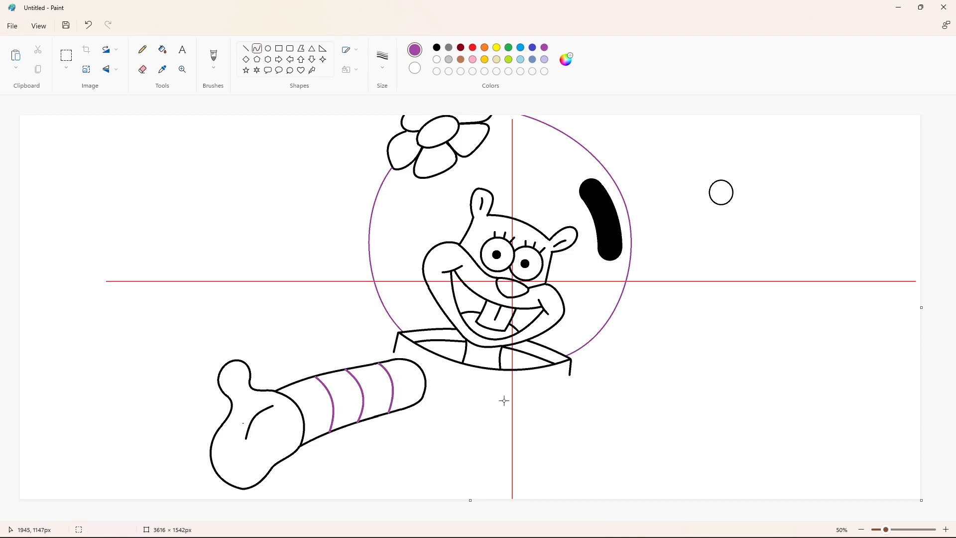
pyautogui.click(504, 400)
# Step: Draw the collar band's lower edge as a black curve between its two short side edges
pyautogui.click(439, 49)
pyautogui.click(245, 50)
pyautogui.moveTo(394, 352); pyautogui.dragTo(570, 376)
pyautogui.click(257, 49)
pyautogui.moveTo(484, 377)
pyautogui.mouseDown()
pyautogui.moveTo(478, 386)
pyautogui.moveTo(517, 393)
pyautogui.mouseUp()
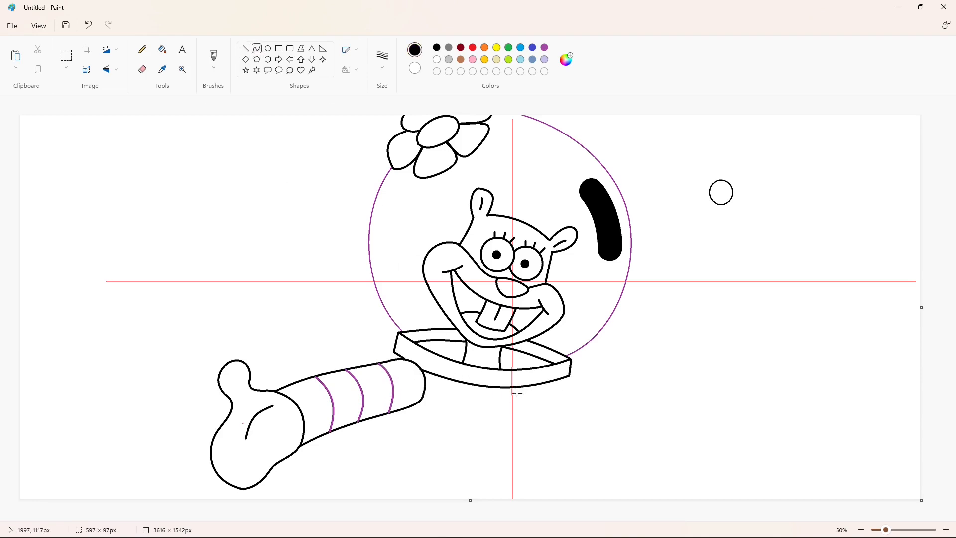
pyautogui.click(517, 393)
# Step: Draw the body's left and right sides as slightly curved lines down to the canvas's bottom edge
pyautogui.click(245, 49)
pyautogui.click(257, 49)
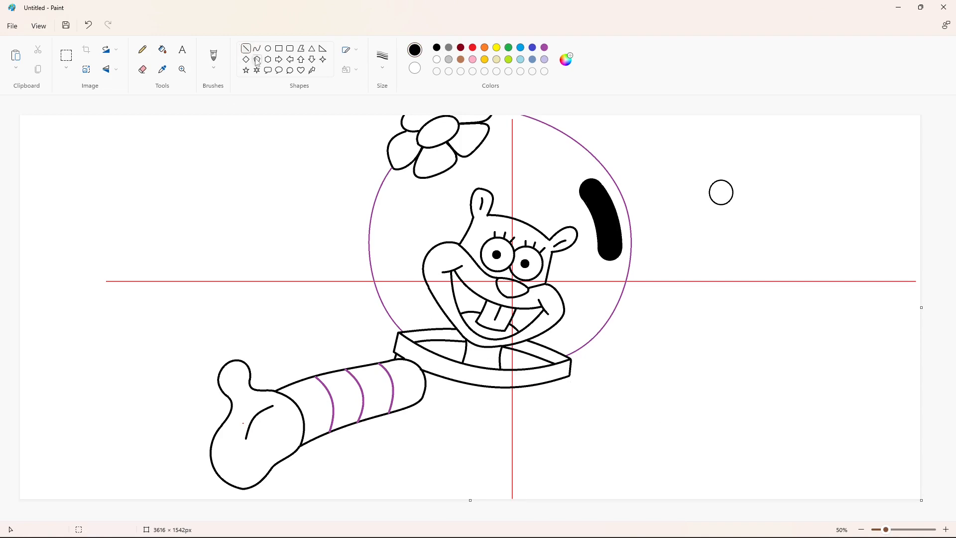
pyautogui.moveTo(386, 414); pyautogui.dragTo(375, 498)
pyautogui.moveTo(380, 455); pyautogui.dragTo(382, 458)
pyautogui.click(383, 458)
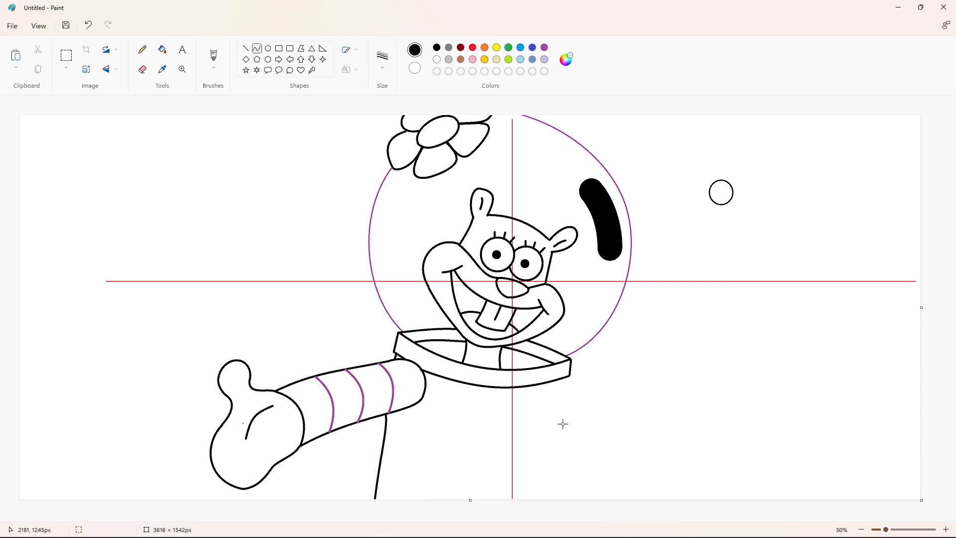
pyautogui.moveTo(567, 377); pyautogui.dragTo(545, 498)
pyautogui.moveTo(558, 424); pyautogui.dragTo(565, 422)
pyautogui.click(565, 423)
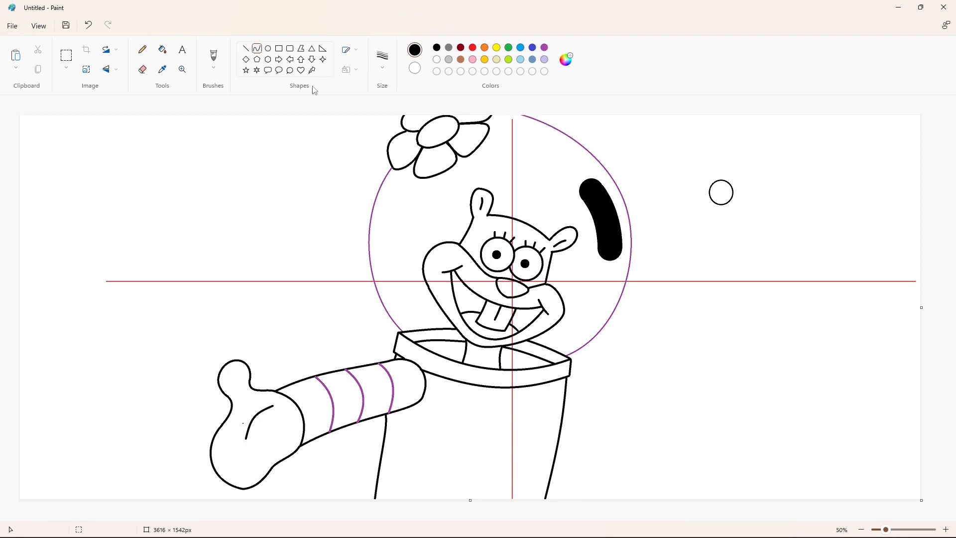
# Step: Draw a small black ring with a thicker outline at the left end of the collar band
pyautogui.click(268, 49)
pyautogui.moveTo(414, 354); pyautogui.dragTo(419, 359)
pyautogui.hotkey('ctrl', 'z')
pyautogui.click(383, 60)
pyautogui.click(386, 140)
pyautogui.click(438, 355)
# Step: Copy the small ring and place four copies along the collar band
pyautogui.click(67, 56)
pyautogui.hotkey('ctrl', 'c')
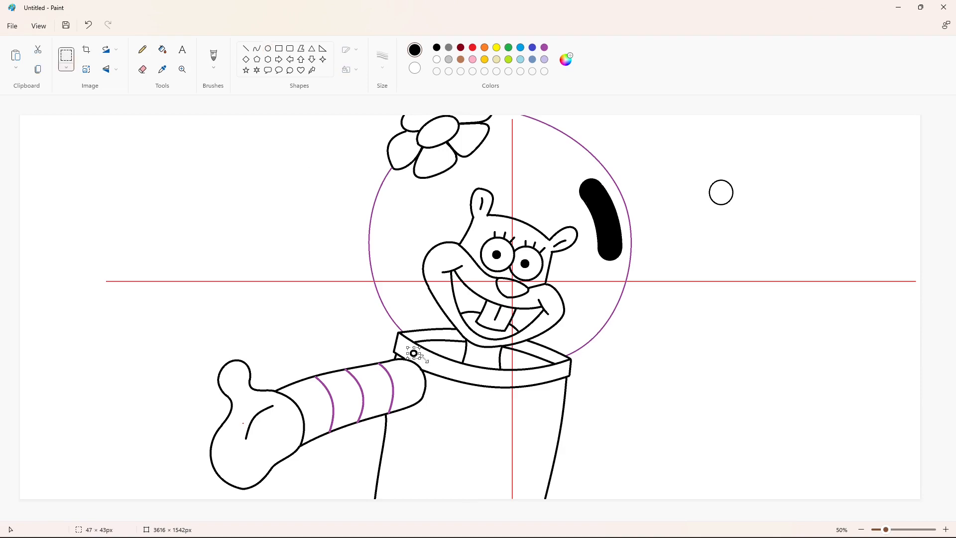
pyautogui.hotkey('ctrl', 'v')
pyautogui.moveTo(27, 121); pyautogui.dragTo(80, 171)
pyautogui.hotkey('ctrl', 'c')
pyautogui.hotkey('ctrl', 'v')
pyautogui.moveTo(52, 133); pyautogui.dragTo(505, 382)
pyautogui.hotkey('ctrl', 'v')
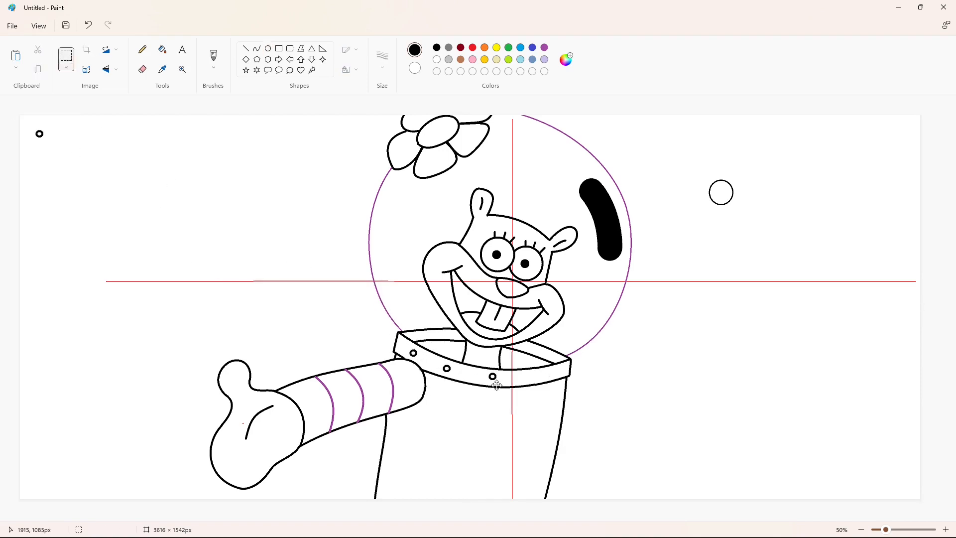
pyautogui.hotkey('ctrl', 'v')
pyautogui.moveTo(50, 133); pyautogui.dragTo(541, 378)
pyautogui.hotkey('ctrl', 'v')
pyautogui.moveTo(50, 133); pyautogui.dragTo(568, 374)
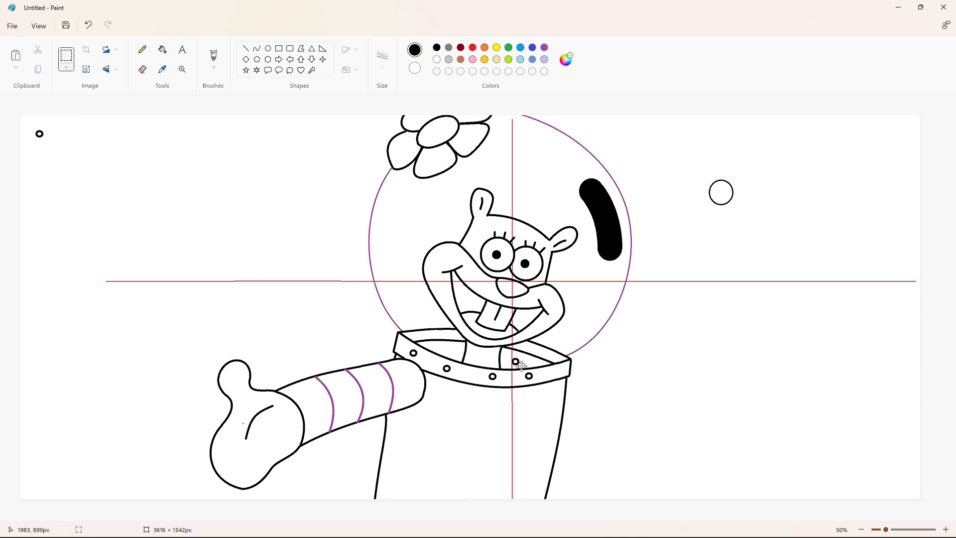
pyautogui.click(647, 374)
# Step: Fill the leftover ring in the canvas's upper left corner with white to hide it
pyautogui.click(162, 50)
pyautogui.click(437, 60)
pyautogui.click(41, 134)
# Step: Draw a small black circle below the collar band with a flared zipper pull hanging from it
pyautogui.click(268, 48)
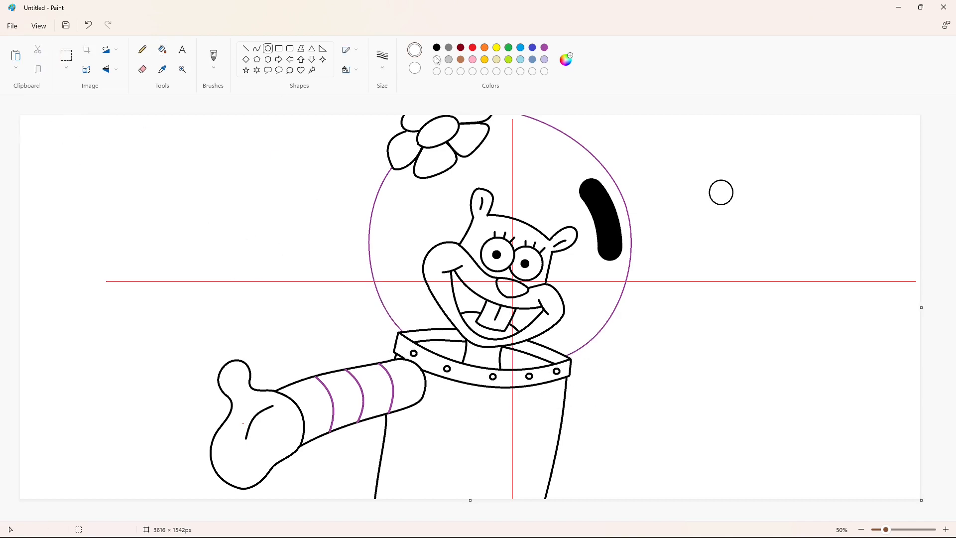
pyautogui.click(437, 48)
pyautogui.click(382, 58)
pyautogui.click(397, 96)
pyautogui.moveTo(493, 388)
pyautogui.mouseDown()
pyautogui.moveTo(510, 428)
pyautogui.moveTo(496, 432)
pyautogui.mouseUp()
pyautogui.click(258, 48)
pyautogui.moveTo(561, 437)
pyautogui.mouseDown()
pyautogui.moveTo(503, 401)
pyautogui.moveTo(509, 416)
pyautogui.moveTo(489, 455)
pyautogui.mouseUp()
pyautogui.hotkey('ctrl', 'z')
pyautogui.click(559, 411)
# Step: Draw a wavy line from the zipper pull down to the canvas's bottom edge
pyautogui.moveTo(543, 461)
pyautogui.mouseDown()
pyautogui.moveTo(493, 472)
pyautogui.moveTo(484, 492)
pyautogui.mouseUp()
pyautogui.hotkey('ctrl', 'z')
pyautogui.moveTo(491, 481); pyautogui.dragTo(484, 500)
pyautogui.click(563, 481)
# Step: Draw a black four-sided pocket outline on the body against the suit's right edge using curves
pyautogui.moveTo(565, 405); pyautogui.dragTo(522, 412)
pyautogui.moveTo(541, 408)
pyautogui.mouseDown()
pyautogui.moveTo(522, 413)
pyautogui.moveTo(517, 462)
pyautogui.mouseUp()
pyautogui.click(517, 430)
pyautogui.moveTo(520, 432)
pyautogui.mouseDown()
pyautogui.moveTo(518, 463)
pyautogui.moveTo(556, 456)
pyautogui.mouseUp()
# Step: Draw a small black acorn with a cap and stem inside the pocket
pyautogui.click(598, 428)
pyautogui.moveTo(537, 458); pyautogui.dragTo(540, 462)
pyautogui.click(555, 428)
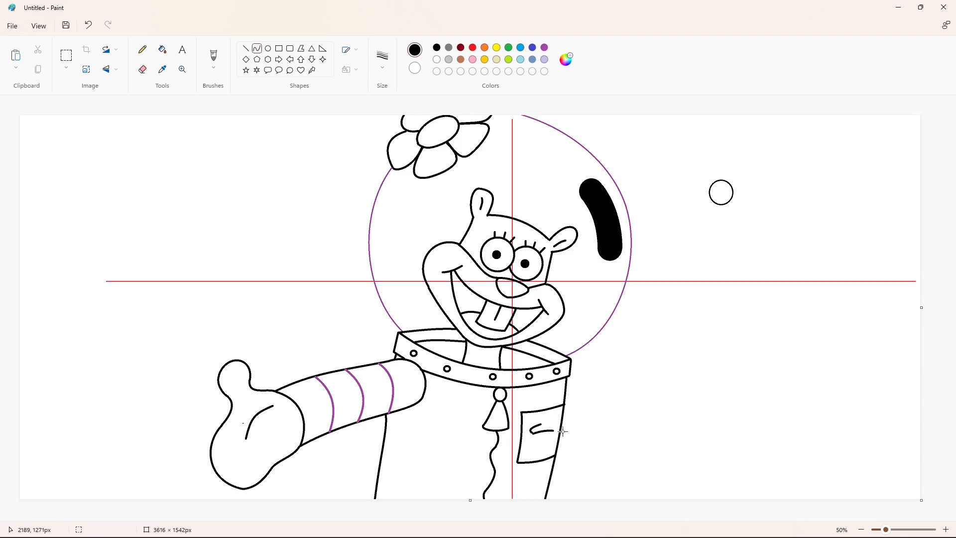
pyautogui.moveTo(549, 428)
pyautogui.mouseDown()
pyautogui.moveTo(542, 423)
pyautogui.moveTo(552, 432)
pyautogui.mouseUp()
pyautogui.click(615, 425)
pyautogui.moveTo(543, 433)
pyautogui.mouseDown()
pyautogui.moveTo(545, 454)
pyautogui.moveTo(535, 444)
pyautogui.moveTo(552, 443)
pyautogui.mouseUp()
pyautogui.hotkey('ctrl', 'z')
pyautogui.click(603, 454)
pyautogui.click(683, 448)
# Step: Draw a tufted black outline running from the collar's left edge down to the outstretched arm
pyautogui.moveTo(394, 351); pyautogui.dragTo(358, 350)
pyautogui.moveTo(376, 350)
pyautogui.mouseDown()
pyautogui.moveTo(358, 347)
pyautogui.moveTo(375, 342)
pyautogui.moveTo(327, 373)
pyautogui.moveTo(363, 352)
pyautogui.moveTo(363, 339)
pyautogui.moveTo(363, 352)
pyautogui.moveTo(326, 373)
pyautogui.moveTo(344, 355)
pyautogui.mouseUp()
pyautogui.hotkey('ctrl', 'z')
pyautogui.click(357, 351)
pyautogui.hotkey('ctrl', 'z')
pyautogui.hotkey('ctrl', 'z')
pyautogui.hotkey('ctrl', 'z')
pyautogui.click(354, 352)
pyautogui.hotkey('ctrl', 'z')
pyautogui.click(351, 346)
# Step: Draw the curled black shape below the outstretched arm, reaching down to the canvas's bottom edge beside the body
pyautogui.moveTo(313, 440)
pyautogui.mouseDown()
pyautogui.moveTo(355, 482)
pyautogui.moveTo(307, 461)
pyautogui.moveTo(327, 483)
pyautogui.moveTo(355, 481)
pyautogui.mouseUp()
pyautogui.click(446, 455)
pyautogui.moveTo(346, 443); pyautogui.dragTo(364, 500)
pyautogui.click(423, 466)
pyautogui.moveTo(358, 491); pyautogui.dragTo(356, 496)
pyautogui.click(457, 453)
# Step: Draw the rounded hand outline beside the pocket and the large outer curve of the bent arm from the collar down
pyautogui.moveTo(562, 423); pyautogui.dragTo(555, 456)
pyautogui.moveTo(560, 434); pyautogui.dragTo(580, 444)
pyautogui.click(571, 373)
pyautogui.moveTo(571, 372); pyautogui.dragTo(583, 500)
pyautogui.moveTo(585, 416); pyautogui.dragTo(640, 400)
pyautogui.moveTo(636, 453)
pyautogui.mouseDown()
pyautogui.moveTo(631, 473)
pyautogui.moveTo(639, 471)
pyautogui.mouseUp()
pyautogui.click(681, 464)
# Step: Draw three curved purple stripes across the bent arm and a black inner arm curve below the pocket
pyautogui.click(545, 49)
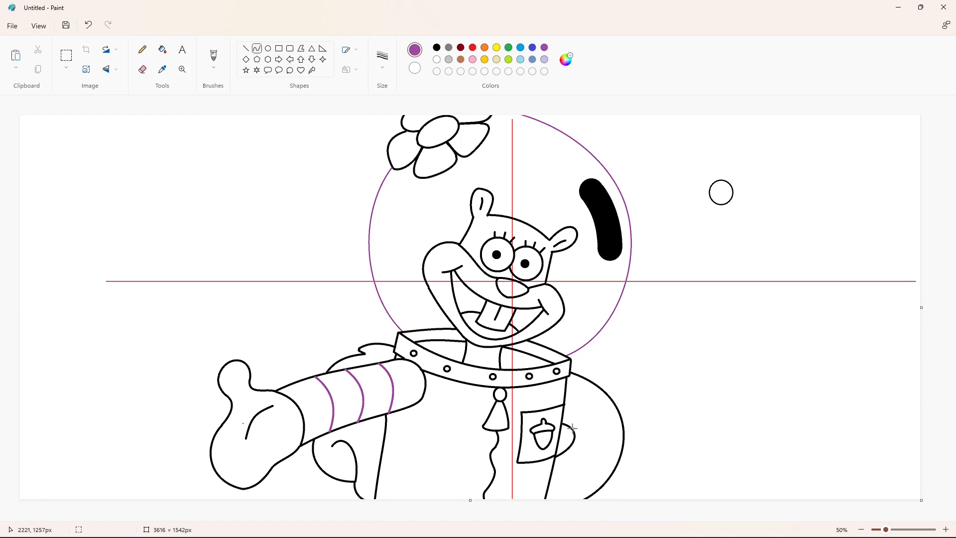
pyautogui.moveTo(572, 429)
pyautogui.mouseDown()
pyautogui.moveTo(611, 399)
pyautogui.moveTo(573, 410)
pyautogui.moveTo(589, 397)
pyautogui.moveTo(624, 444)
pyautogui.moveTo(589, 427)
pyautogui.mouseUp()
pyautogui.click(611, 448)
pyautogui.moveTo(604, 434); pyautogui.dragTo(609, 424)
pyautogui.click(662, 433)
pyautogui.moveTo(570, 448); pyautogui.dragTo(602, 485)
pyautogui.moveTo(586, 458)
pyautogui.mouseDown()
pyautogui.moveTo(604, 462)
pyautogui.moveTo(569, 478)
pyautogui.moveTo(573, 498)
pyautogui.moveTo(568, 473)
pyautogui.moveTo(574, 484)
pyautogui.mouseUp()
pyautogui.click(620, 466)
pyautogui.hotkey('ctrl', 'z')
pyautogui.click(439, 49)
pyautogui.click(657, 477)
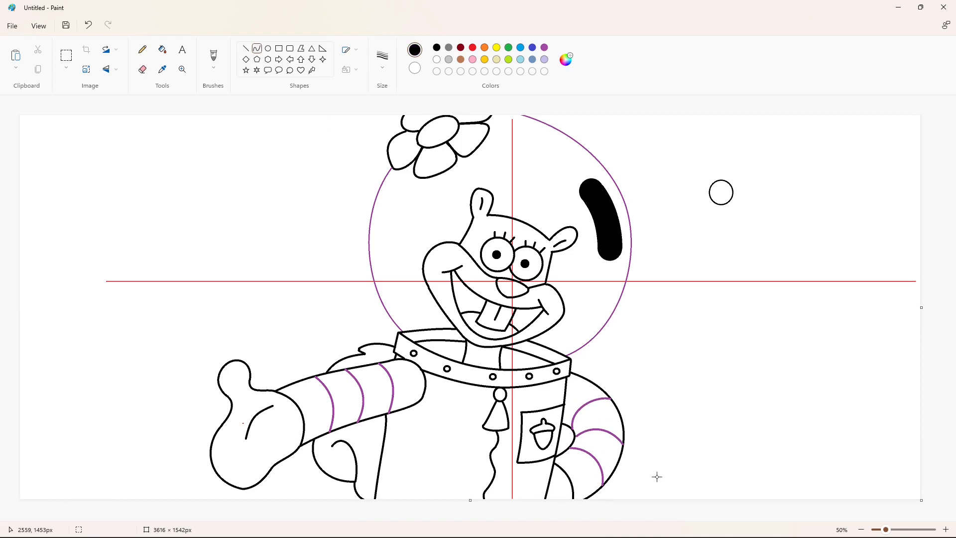
# Step: Fill the background and both halves of the helmet with red so the red guide lines blend in
pyautogui.click(473, 48)
pyautogui.click(163, 50)
pyautogui.click(294, 181)
pyautogui.click(800, 352)
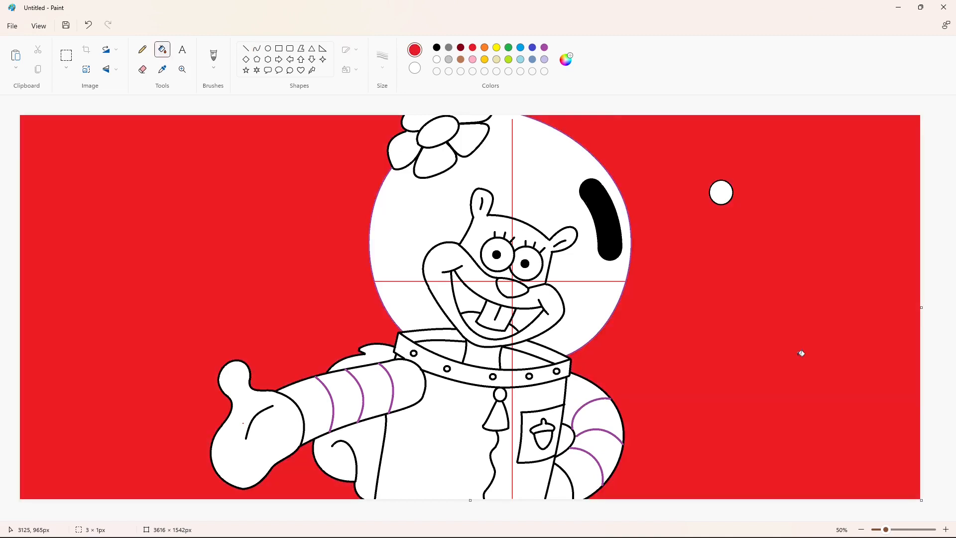
pyautogui.click(569, 164)
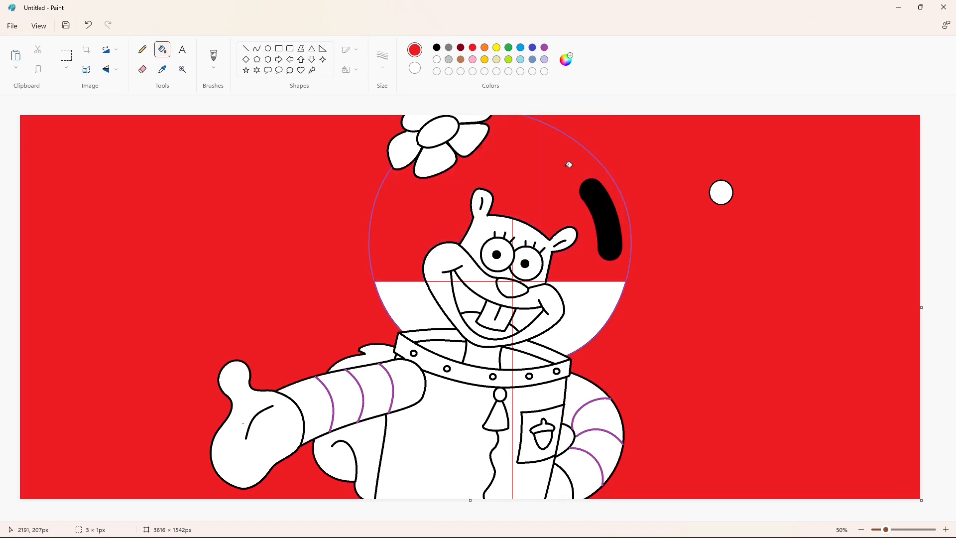
pyautogui.click(605, 298)
# Step: Fill the face, mouth, muzzle, neck, collar and suit areas along the guide lines with red
pyautogui.click(430, 300)
pyautogui.click(483, 228)
pyautogui.click(524, 255)
pyautogui.click(524, 232)
pyautogui.click(490, 296)
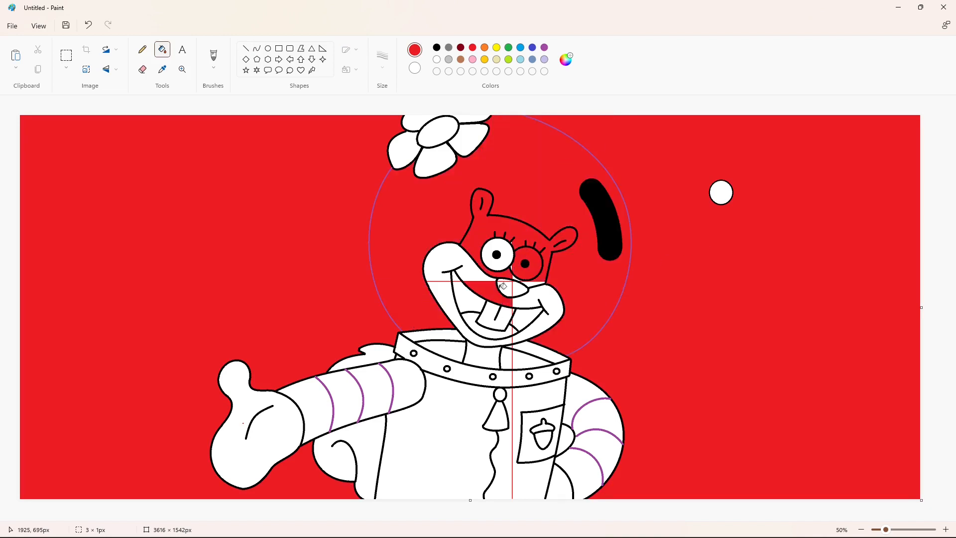
pyautogui.click(505, 289)
pyautogui.click(525, 299)
pyautogui.click(508, 315)
pyautogui.click(478, 329)
pyautogui.click(505, 356)
pyautogui.click(538, 354)
pyautogui.click(543, 380)
pyautogui.click(513, 387)
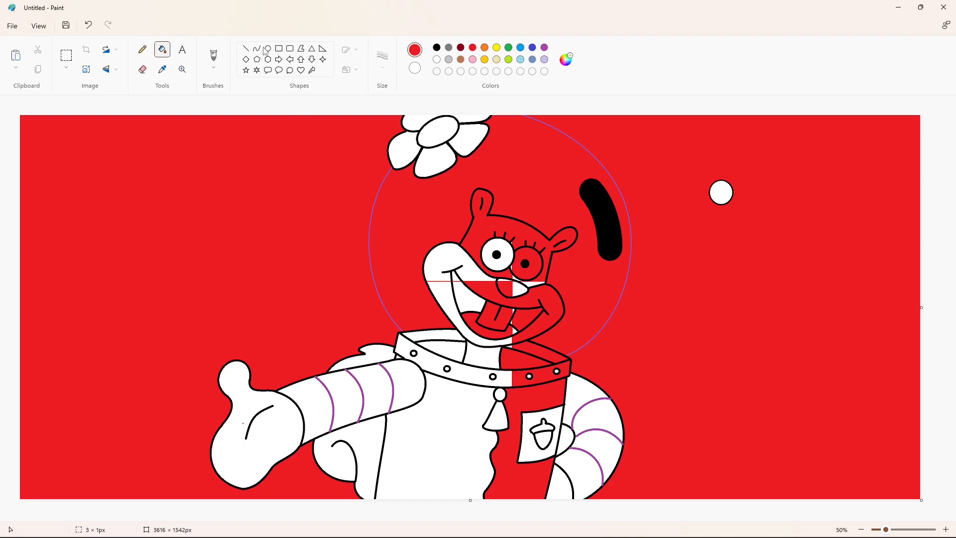
# Step: Refill the background left of the figure and the helmet with white, and fill the rest of the muzzle with red
pyautogui.click(437, 59)
pyautogui.click(397, 197)
pyautogui.click(345, 196)
pyautogui.click(484, 291)
pyautogui.click(471, 48)
pyautogui.click(435, 257)
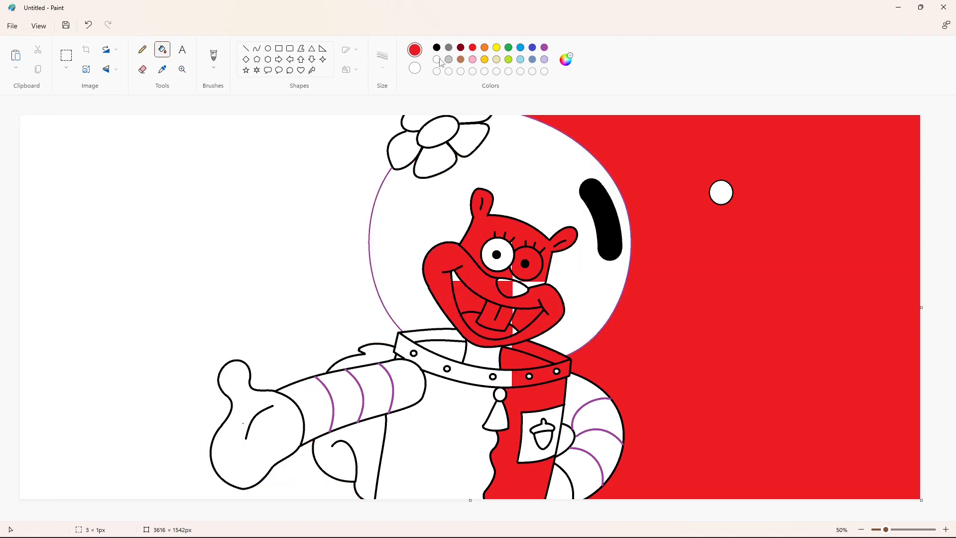
# Step: Refill the face, mouth, collar, suit and remaining background with white, and white out the leftover circle's outline
pyautogui.click(436, 59)
pyautogui.click(513, 219)
pyautogui.click(448, 299)
pyautogui.click(498, 313)
pyautogui.click(523, 319)
pyautogui.click(473, 321)
pyautogui.click(538, 357)
pyautogui.click(559, 402)
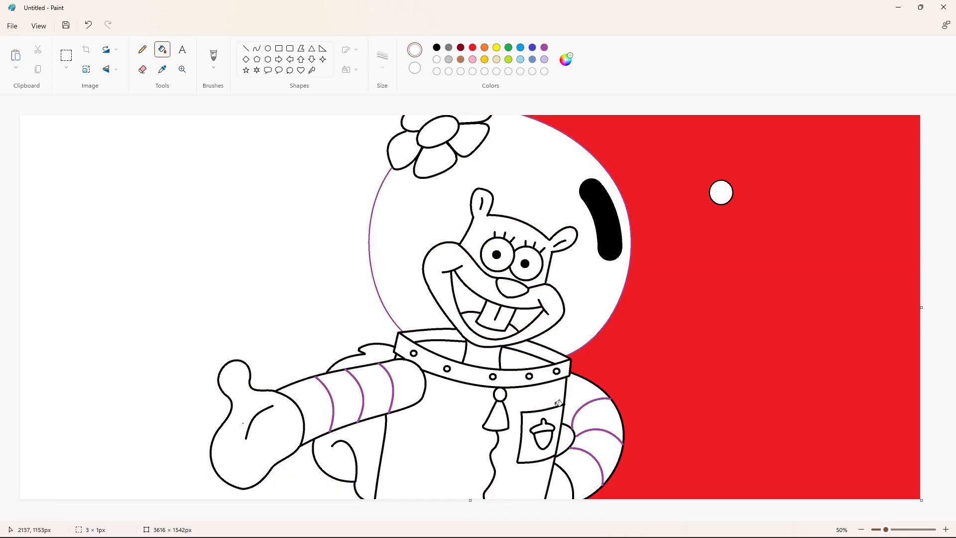
pyautogui.click(712, 221)
pyautogui.click(722, 181)
# Step: Remove the small red speck on the outstretched hand by filling the hand with red and refilling it with white
pyautogui.click(897, 529)
pyautogui.scroll(-4, 544, 438)
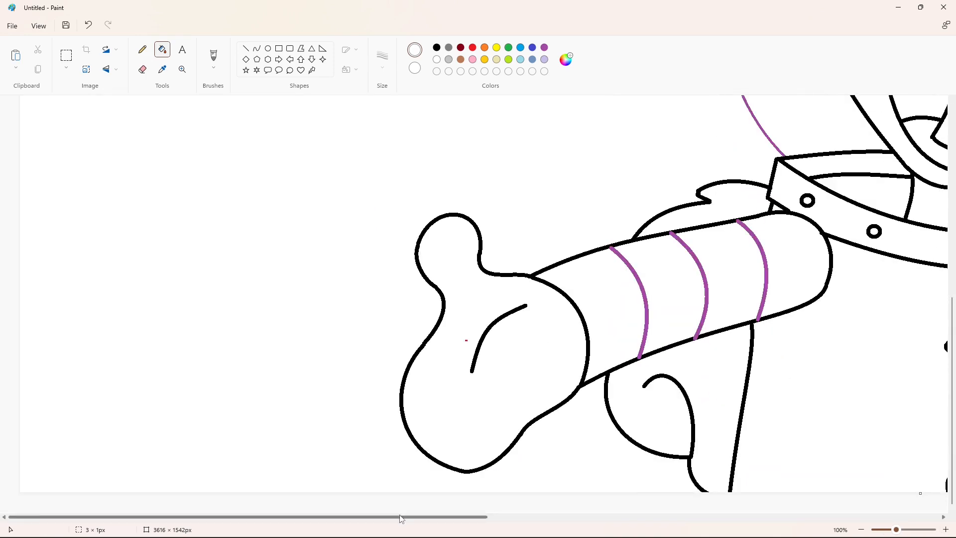
pyautogui.moveTo(401, 519); pyautogui.dragTo(440, 519)
pyautogui.click(473, 48)
pyautogui.click(424, 299)
pyautogui.click(437, 59)
pyautogui.click(423, 298)
# Step: Cover the purple stripe ends that overlap both arms' outlines with short black lines
pyautogui.click(246, 49)
pyautogui.click(382, 60)
pyautogui.click(389, 133)
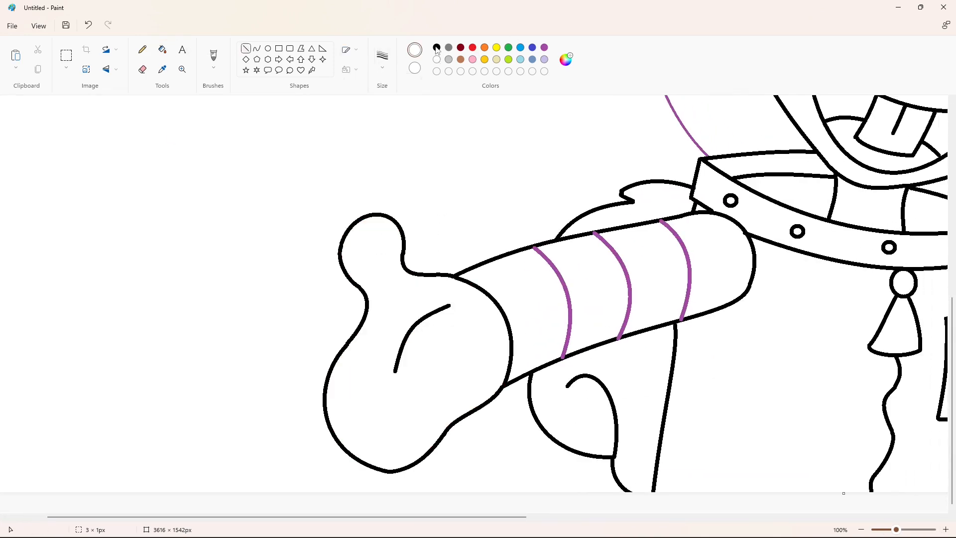
pyautogui.click(437, 48)
pyautogui.moveTo(529, 249); pyautogui.dragTo(600, 231)
pyautogui.click(383, 57)
pyautogui.click(387, 161)
pyautogui.click(604, 209)
pyautogui.moveTo(657, 222); pyautogui.dragTo(667, 219)
pyautogui.click(660, 187)
pyautogui.moveTo(678, 321); pyautogui.dragTo(685, 319)
pyautogui.hscroll(10, 554, 413)
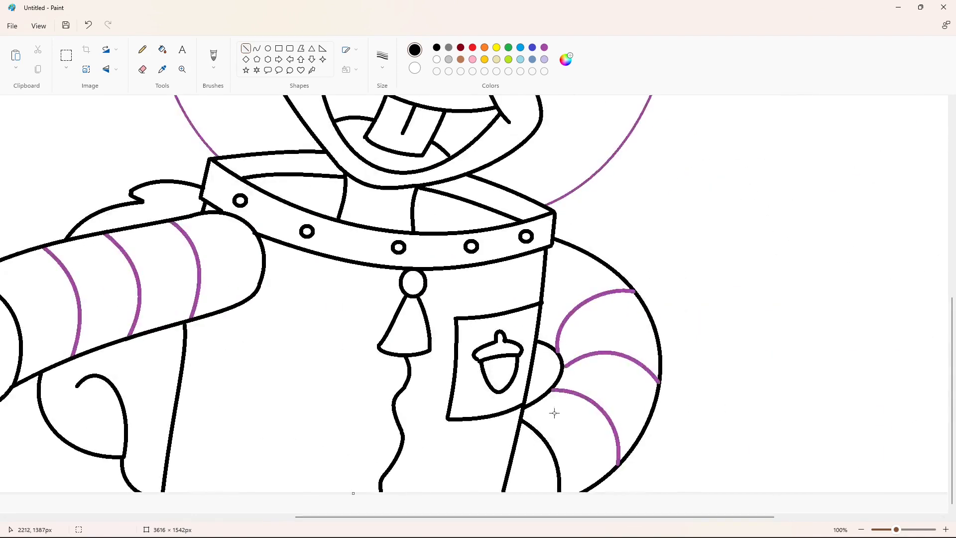
pyautogui.moveTo(631, 289); pyautogui.dragTo(636, 294)
pyautogui.scroll(8, 795, 489)
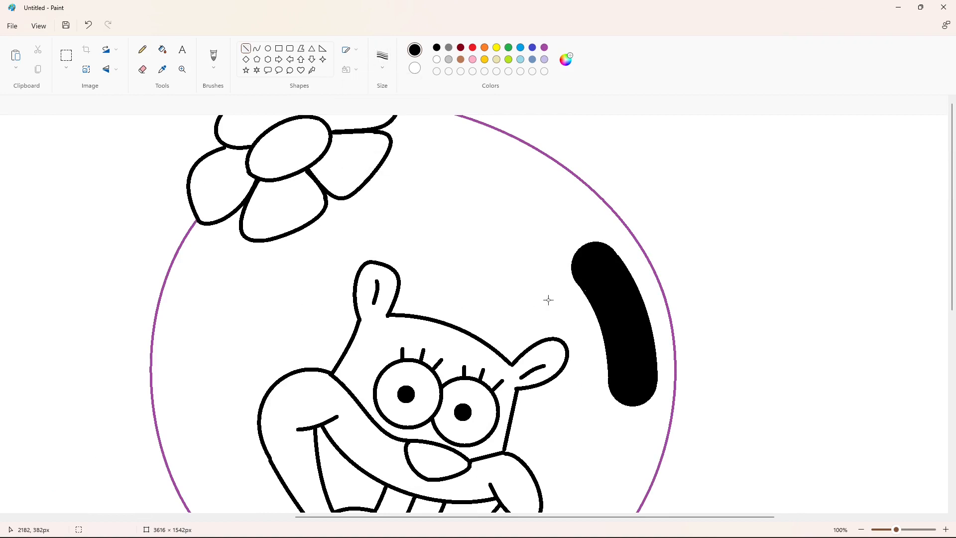
# Step: Fill the helmet with purple so its purple outline blends into the fill
pyautogui.click(862, 529)
pyautogui.click(163, 50)
pyautogui.click(545, 47)
pyautogui.click(494, 183)
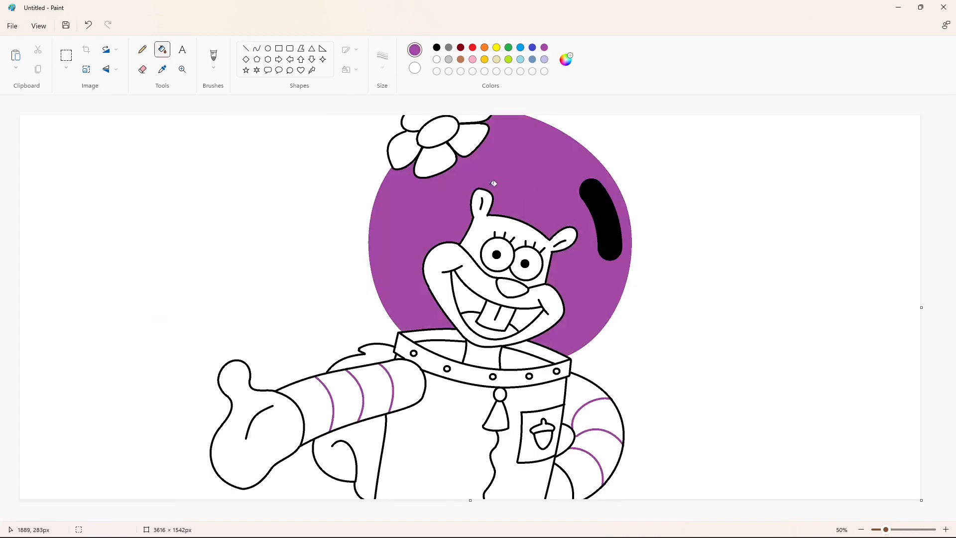
# Step: Create two custom colors for the flower: pink #FF7CEA and darker magenta #C24CC2
pyautogui.click(483, 70)
pyautogui.click(450, 219)
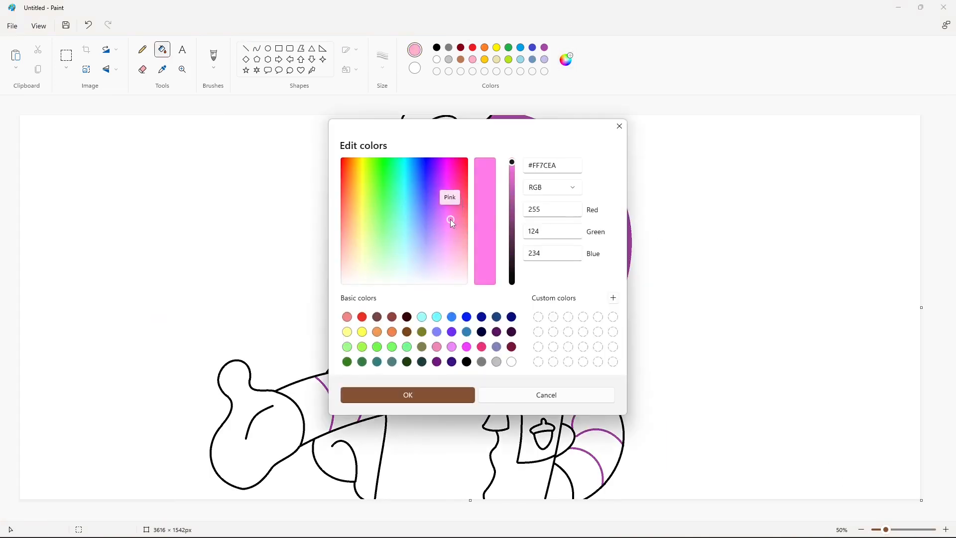
pyautogui.press('Return')
pyautogui.click(473, 48)
pyautogui.click(437, 71)
pyautogui.click(566, 60)
pyautogui.moveTo(460, 208); pyautogui.dragTo(446, 207)
pyautogui.moveTo(512, 162); pyautogui.dragTo(513, 189)
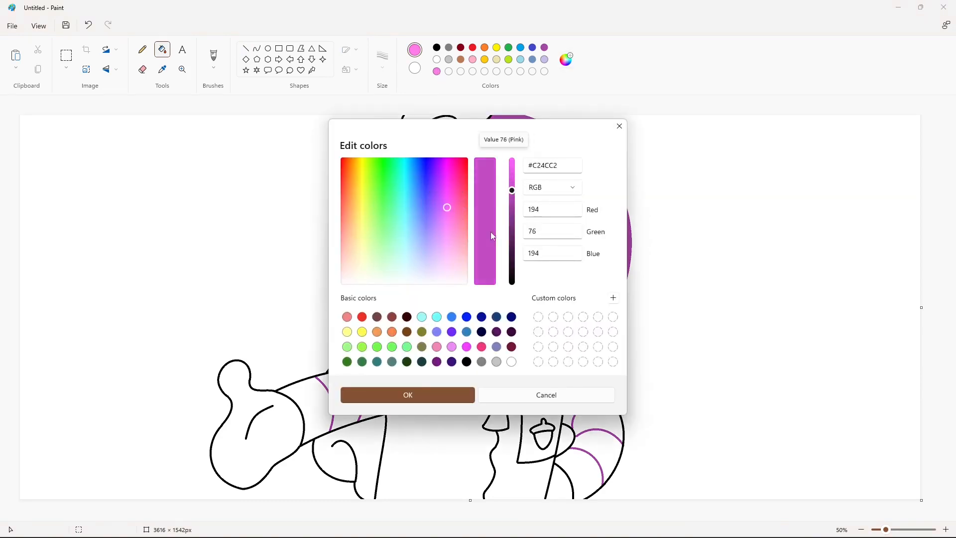
pyautogui.click(460, 394)
# Step: Fill the flower's center with gold, its petals with the custom pink and its outline with the custom magenta
pyautogui.click(485, 59)
pyautogui.click(440, 133)
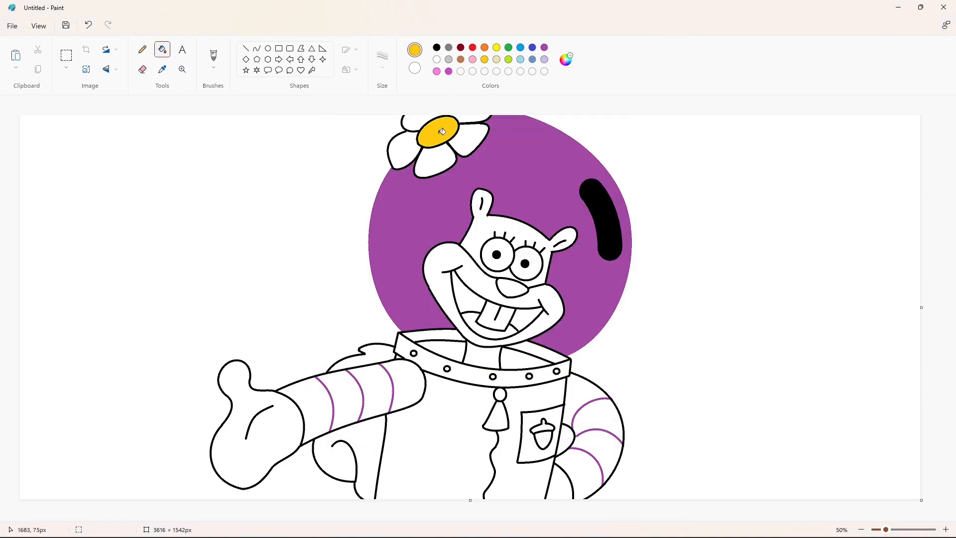
pyautogui.click(436, 71)
pyautogui.click(423, 120)
pyautogui.click(470, 118)
pyautogui.click(471, 139)
pyautogui.click(436, 160)
pyautogui.click(396, 148)
pyautogui.click(448, 72)
pyautogui.click(473, 118)
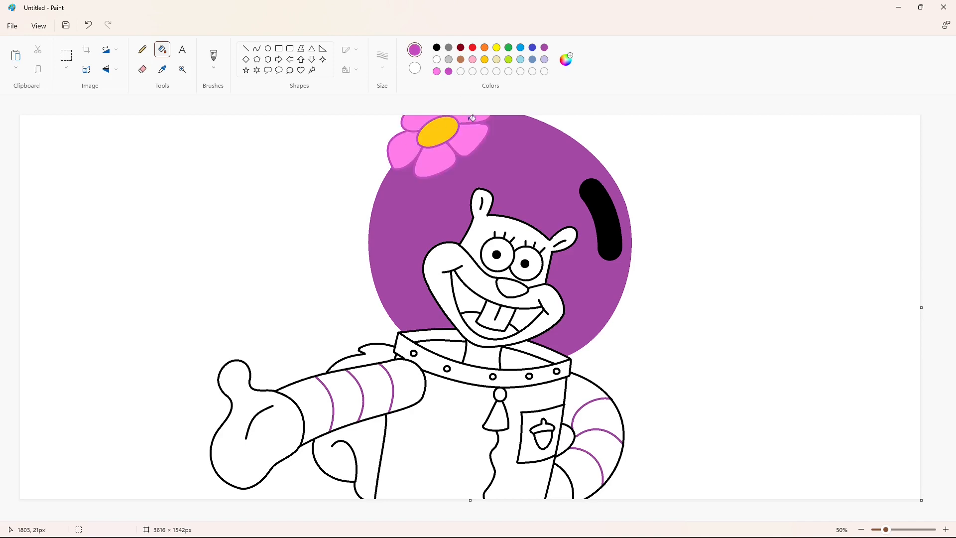
# Step: Fill the helmet with custom light blue #A3E8FA and its curved highlight with white
pyautogui.click(521, 59)
pyautogui.click(537, 135)
pyautogui.click(566, 59)
pyautogui.moveTo(513, 171); pyautogui.dragTo(513, 165)
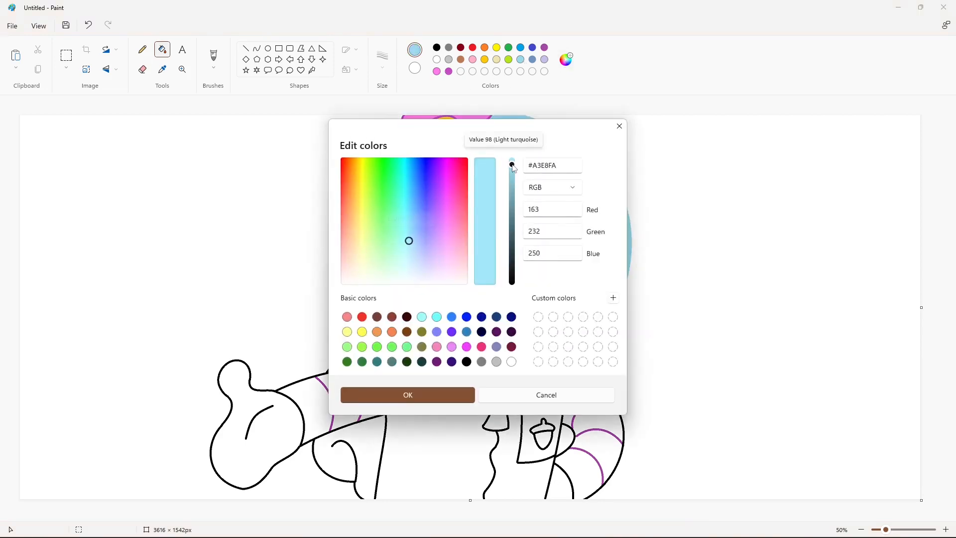
pyautogui.click(428, 394)
pyautogui.click(503, 154)
pyautogui.click(436, 59)
pyautogui.click(606, 224)
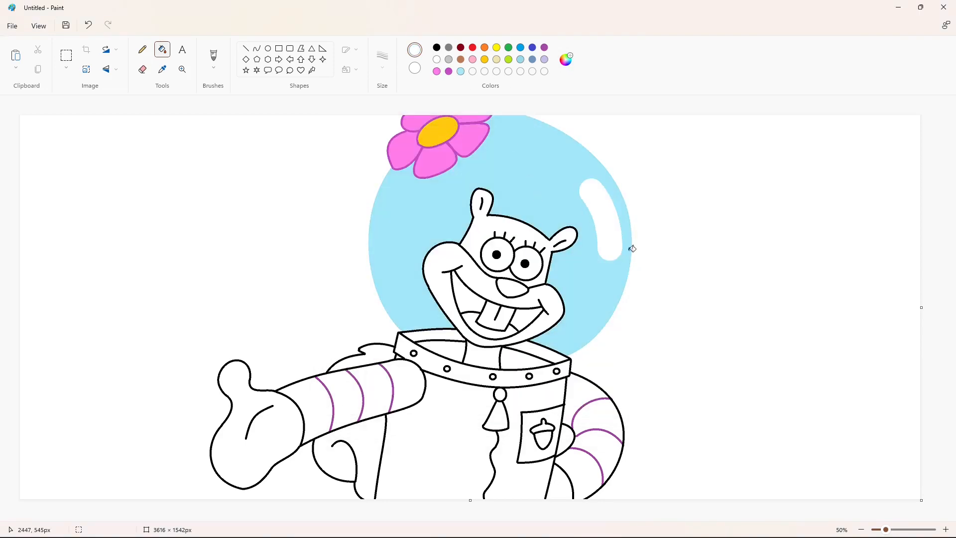
# Step: Create a custom lighter shade of the brown palette color
pyautogui.click(460, 59)
pyautogui.click(566, 60)
pyautogui.moveTo(513, 190); pyautogui.dragTo(513, 177)
pyautogui.click(408, 395)
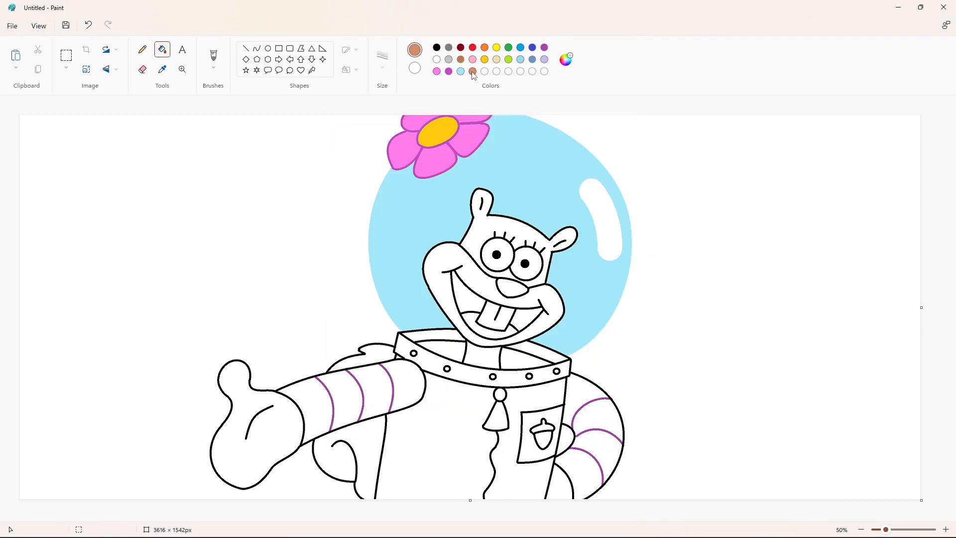
# Step: Create the custom tan color #FFDA99 and fill the muzzle with it
pyautogui.click(566, 60)
pyautogui.click(354, 234)
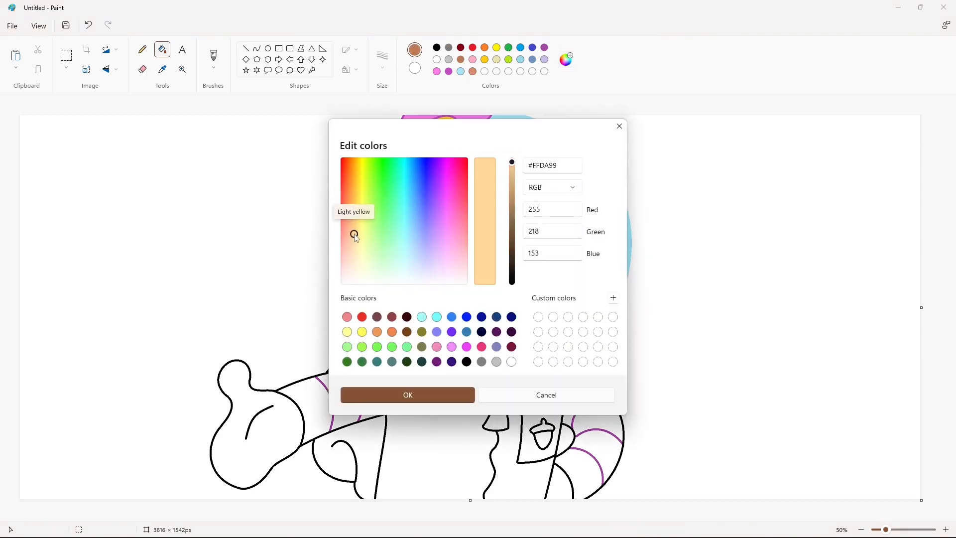
pyautogui.click(407, 395)
pyautogui.click(476, 279)
# Step: Fill the squirrel's nose with light pink and its head with the custom brown
pyautogui.click(472, 60)
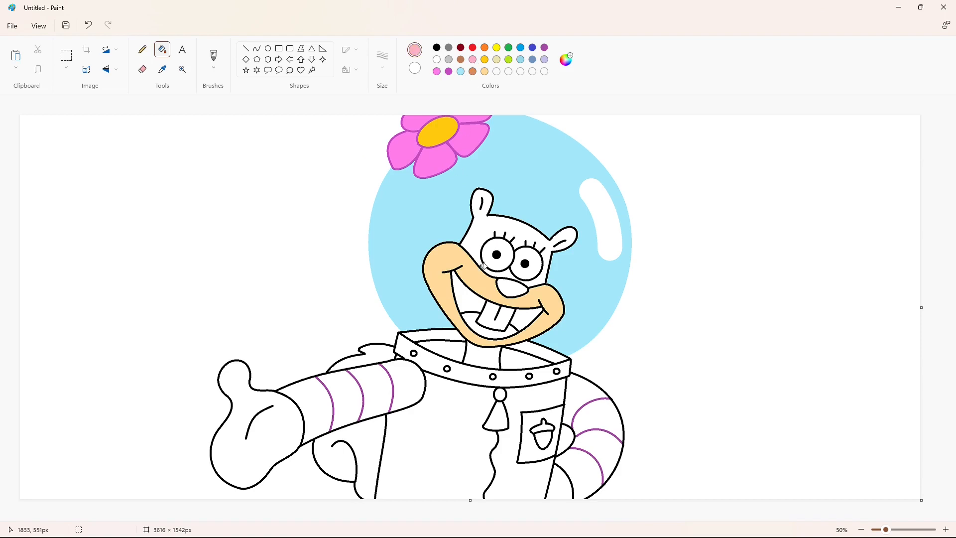
pyautogui.click(509, 287)
pyautogui.click(473, 71)
pyautogui.click(485, 224)
# Step: Create another custom shade of light brown and refill the squirrel's face with it
pyautogui.click(565, 62)
pyautogui.click(512, 173)
pyautogui.click(408, 395)
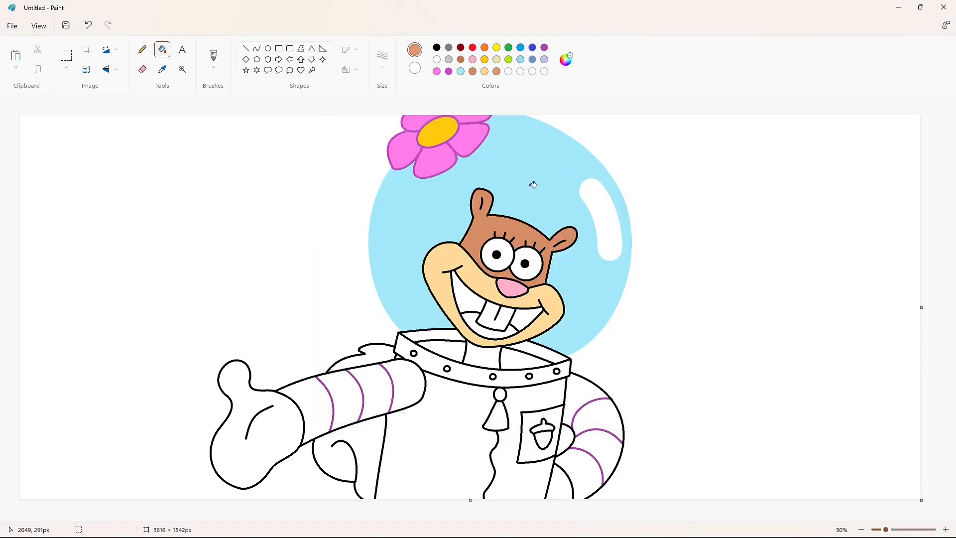
pyautogui.click(514, 229)
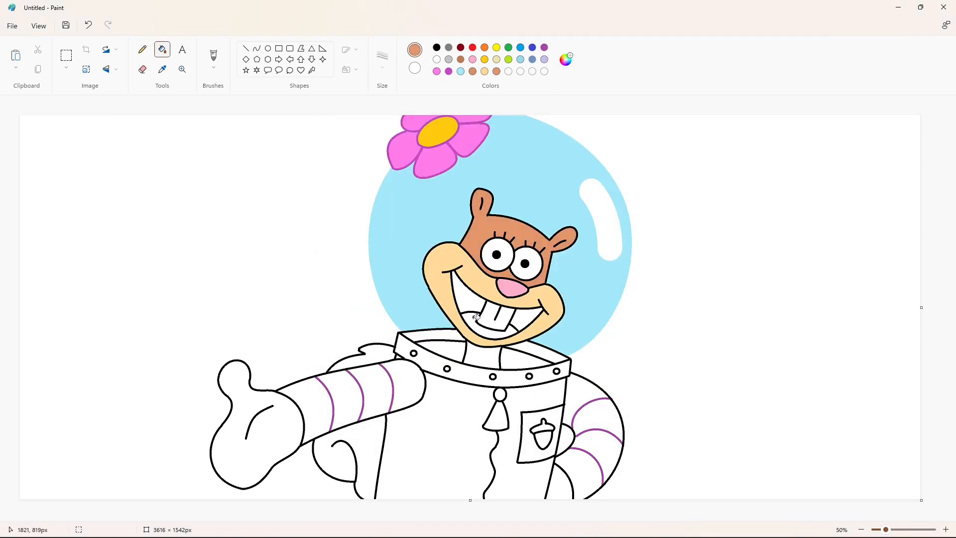
# Step: Fill the open areas of the mouth around the front teeth with dark red
pyautogui.click(477, 317)
pyautogui.click(460, 47)
pyautogui.click(466, 294)
pyautogui.click(530, 318)
# Step: Fill the neck with the custom brown and the tongue with light pink
pyautogui.click(497, 72)
pyautogui.click(523, 343)
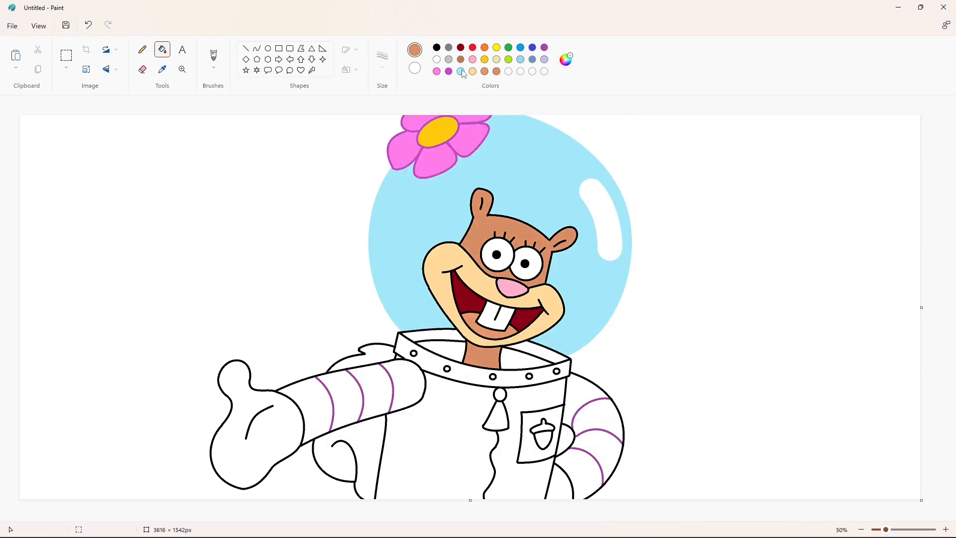
pyautogui.click(473, 60)
pyautogui.click(488, 329)
# Step: Recolor the outer stripes on both sleeves red and the middle stripes blue
pyautogui.click(473, 48)
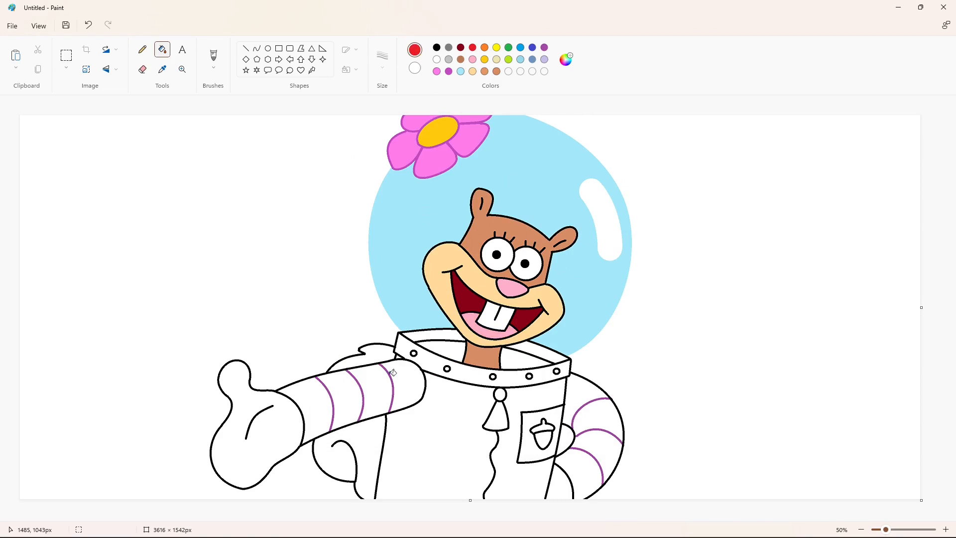
pyautogui.click(391, 374)
pyautogui.click(334, 400)
pyautogui.click(586, 407)
pyautogui.click(598, 457)
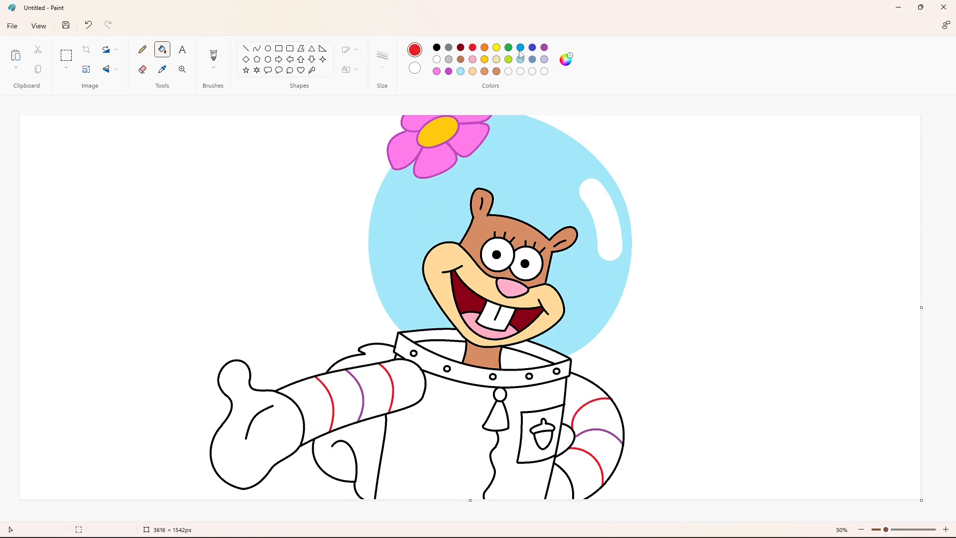
pyautogui.click(365, 386)
# Step: Fill the chest pocket with pale yellow, its acorn's cap with the custom brown and the nut with gold
pyautogui.click(496, 60)
pyautogui.click(544, 414)
pyautogui.click(485, 72)
pyautogui.click(542, 427)
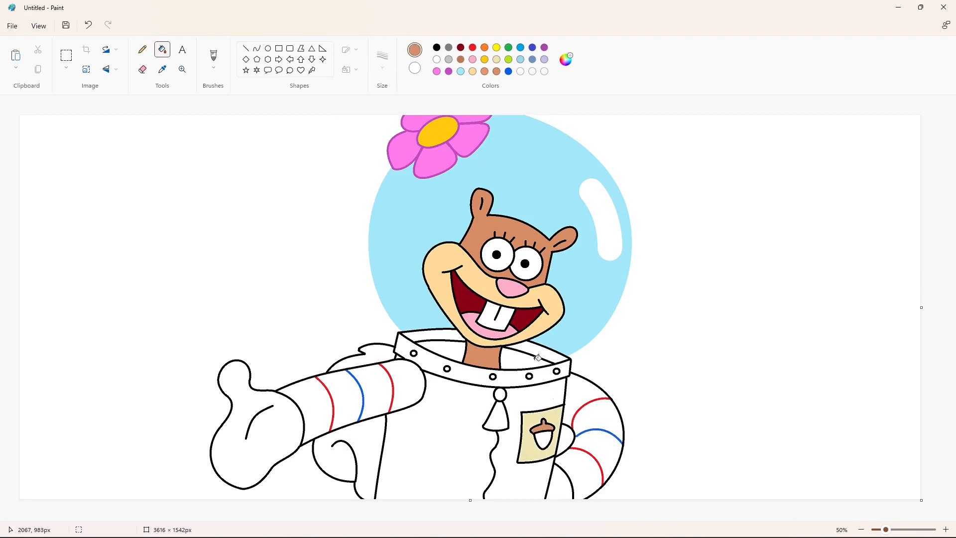
pyautogui.click(486, 60)
pyautogui.click(544, 438)
# Step: Fill the tail sections behind the raised arm with the custom brown
pyautogui.click(486, 72)
pyautogui.click(379, 443)
pyautogui.click(386, 349)
# Step: Fill the collar's inner rim with dark gray and the opening around the neck with black
pyautogui.click(449, 48)
pyautogui.click(438, 334)
pyautogui.click(537, 351)
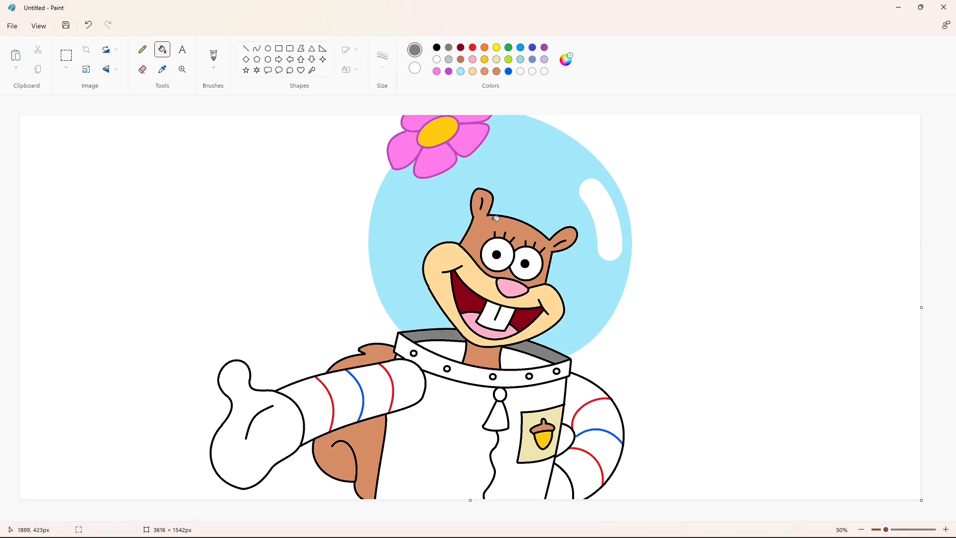
pyautogui.click(437, 47)
pyautogui.click(459, 345)
pyautogui.click(514, 358)
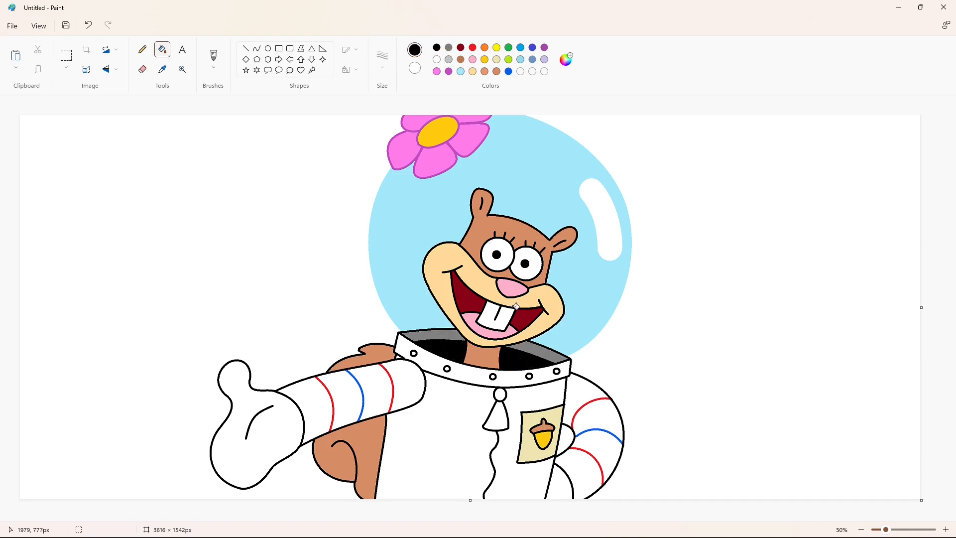
# Step: Fill the round rivets along the front of the collar with dark gray
pyautogui.click(448, 48)
pyautogui.click(417, 352)
pyautogui.click(450, 367)
pyautogui.click(496, 376)
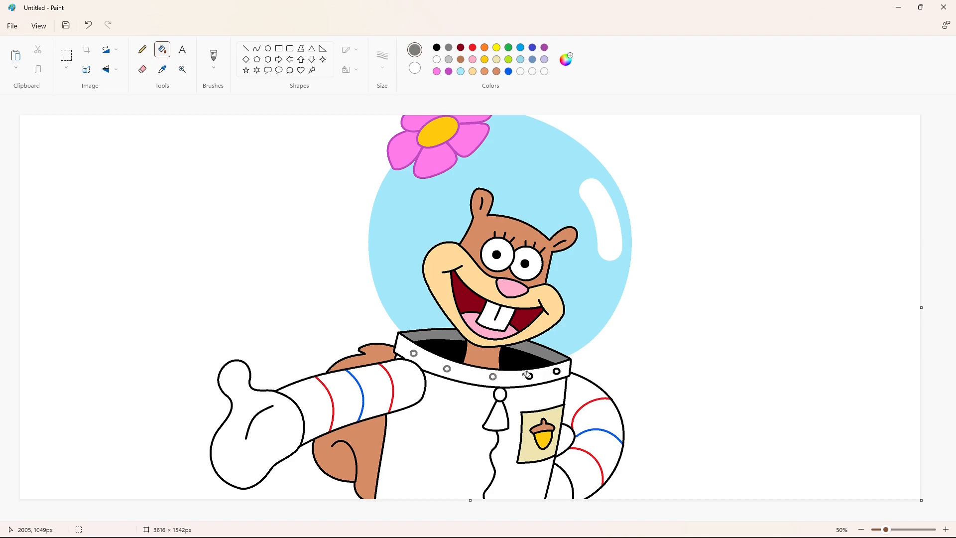